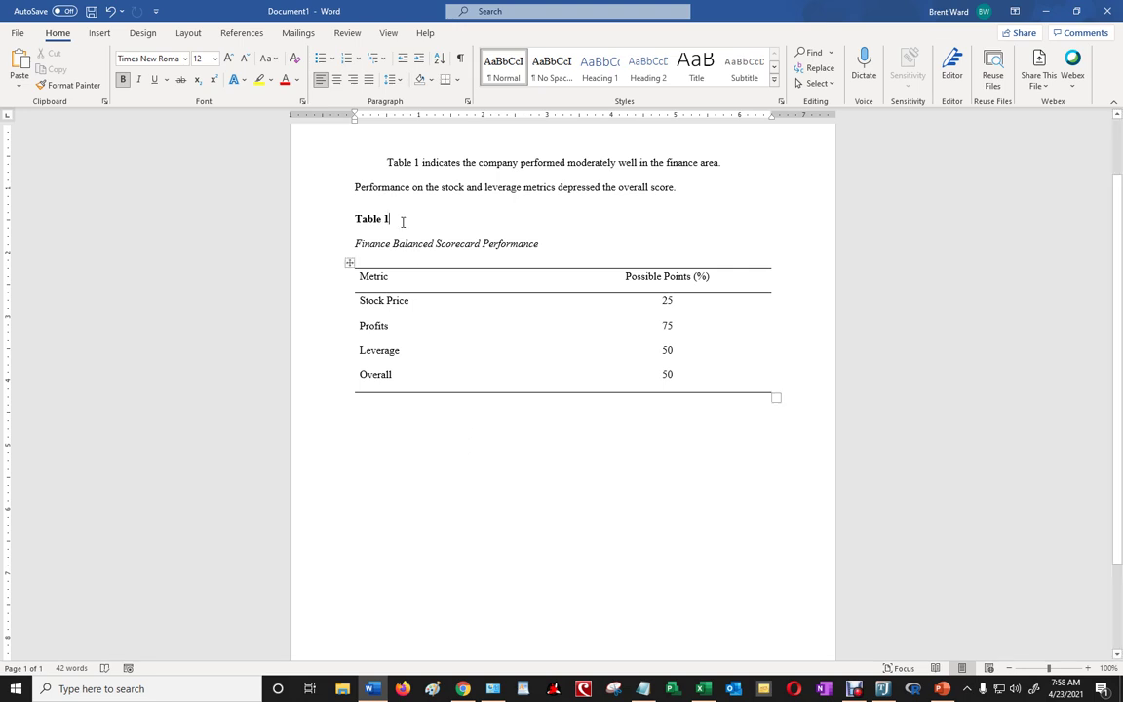
# Inspect the first table's bold 'Table 1' label, italic title and Overall row.
pyautogui.moveTo(388, 163); pyautogui.dragTo(674, 196)
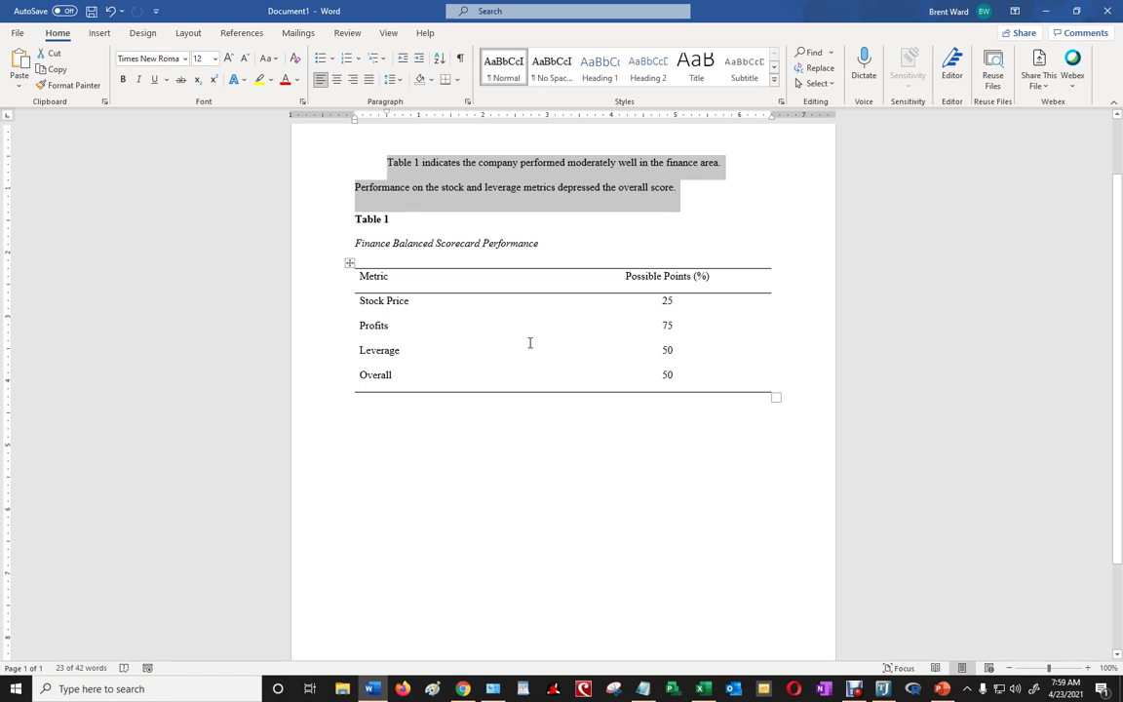
pyautogui.click(443, 218)
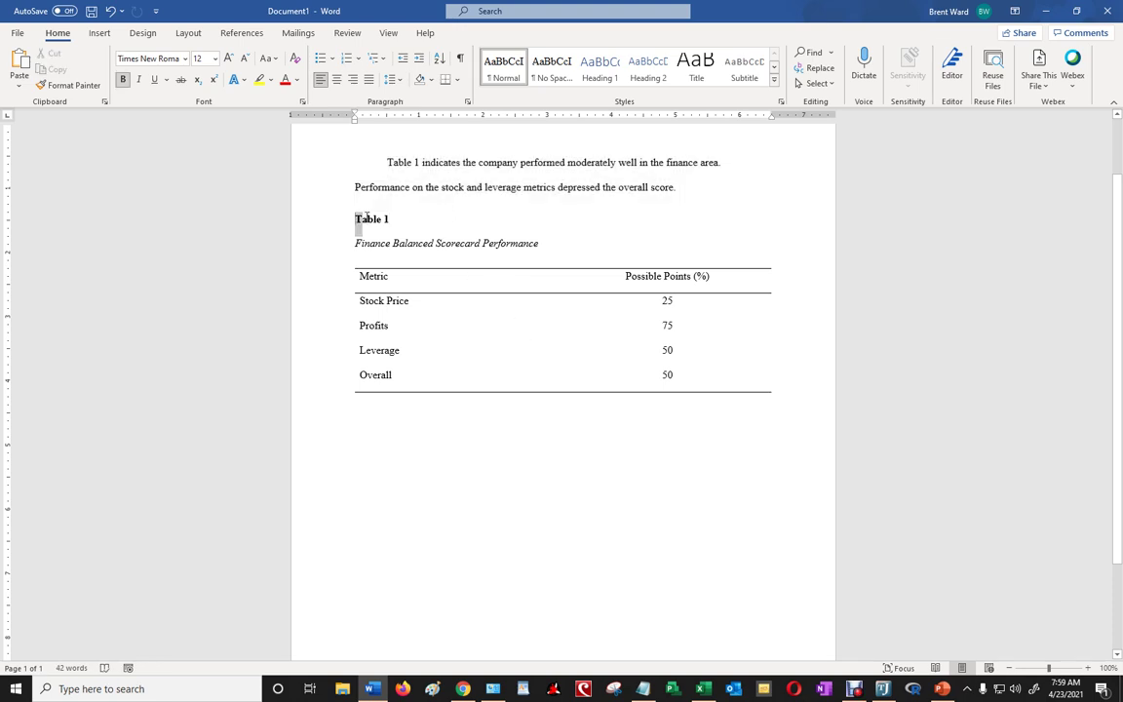
pyautogui.moveTo(356, 218); pyautogui.dragTo(392, 220)
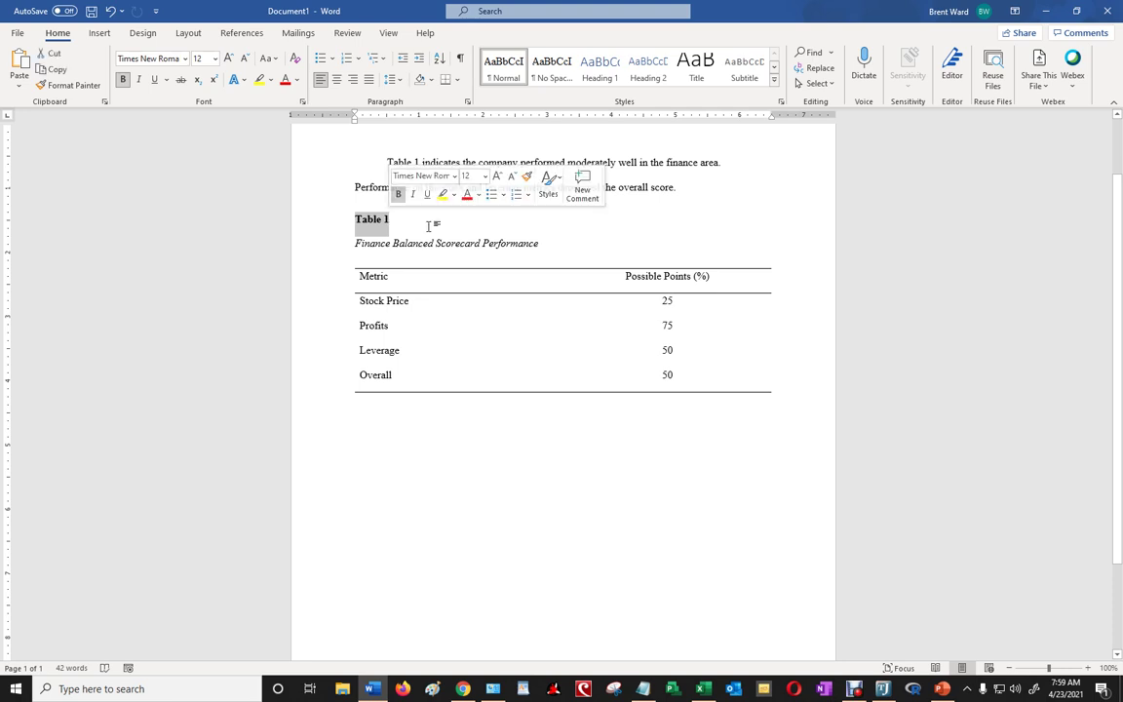
pyautogui.click(489, 226)
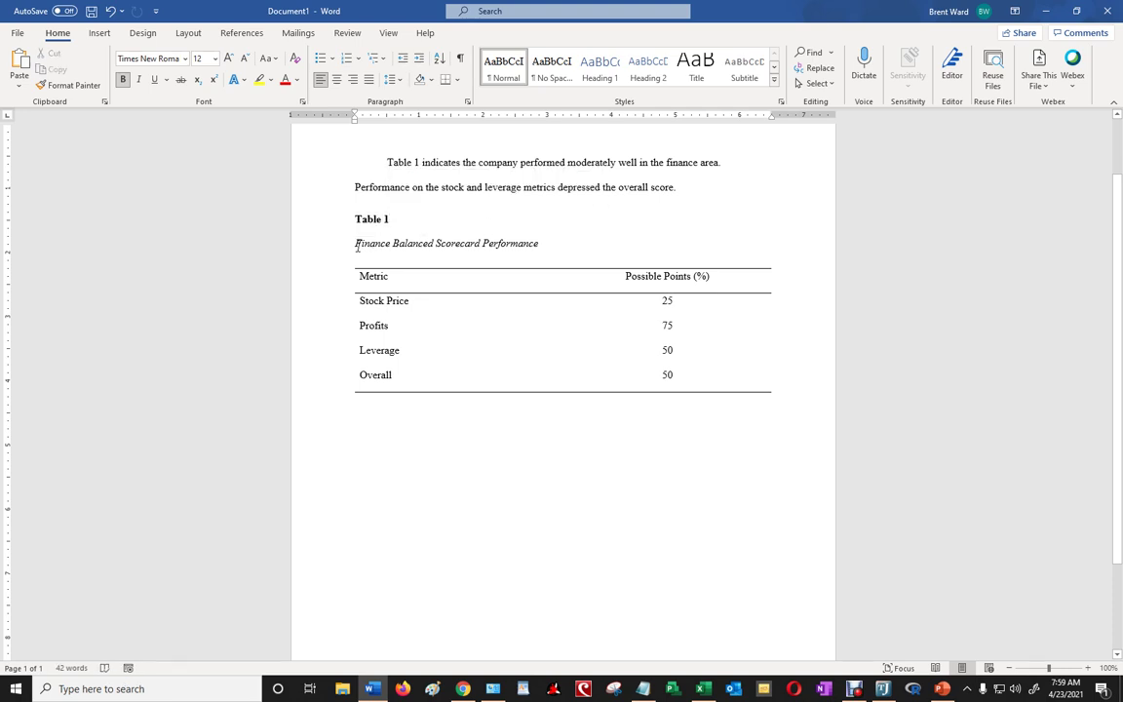
pyautogui.moveTo(355, 244); pyautogui.dragTo(522, 245)
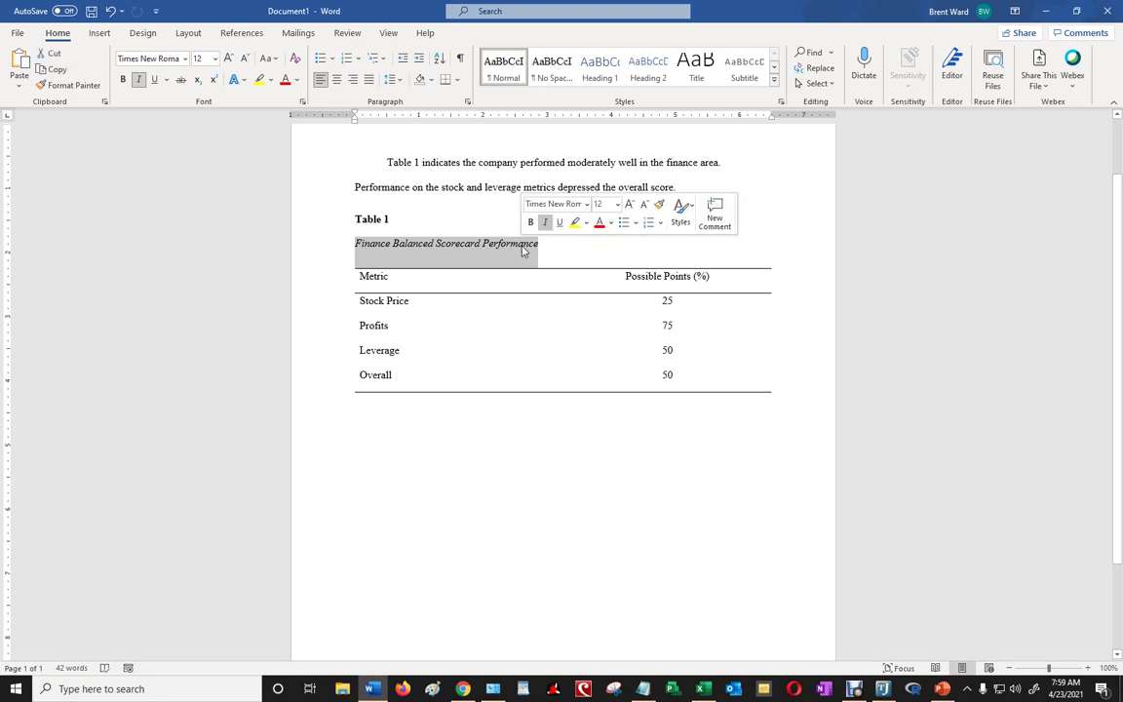
pyautogui.click(458, 258)
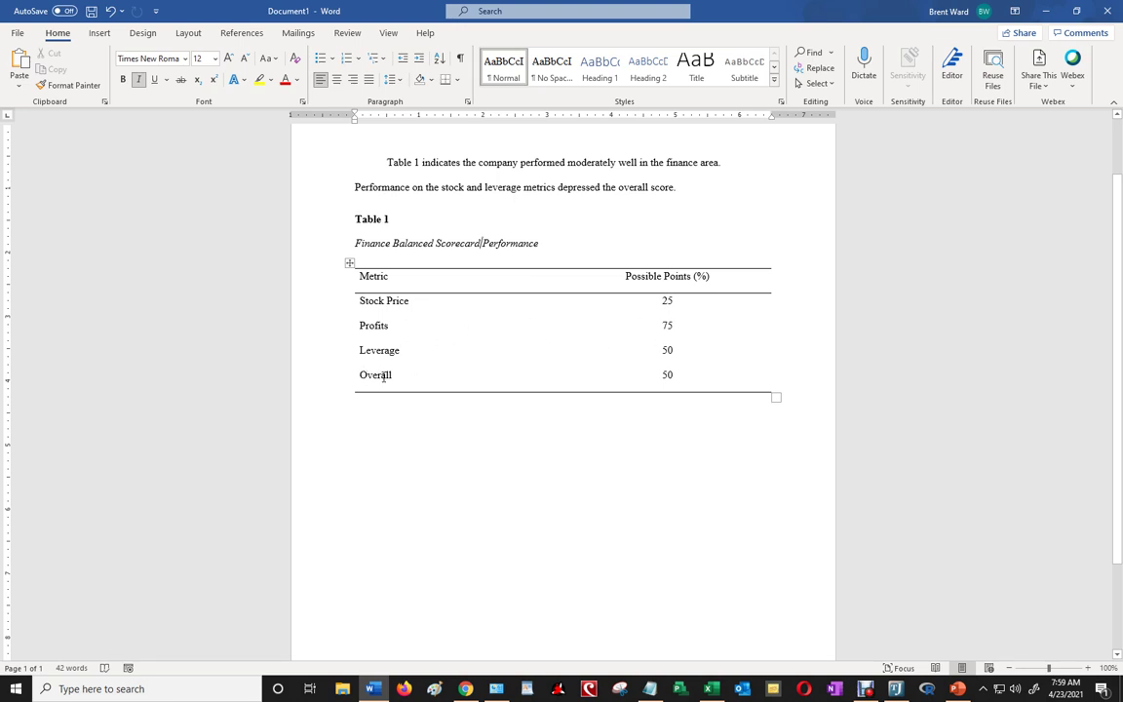
pyautogui.moveTo(384, 377); pyautogui.dragTo(717, 383)
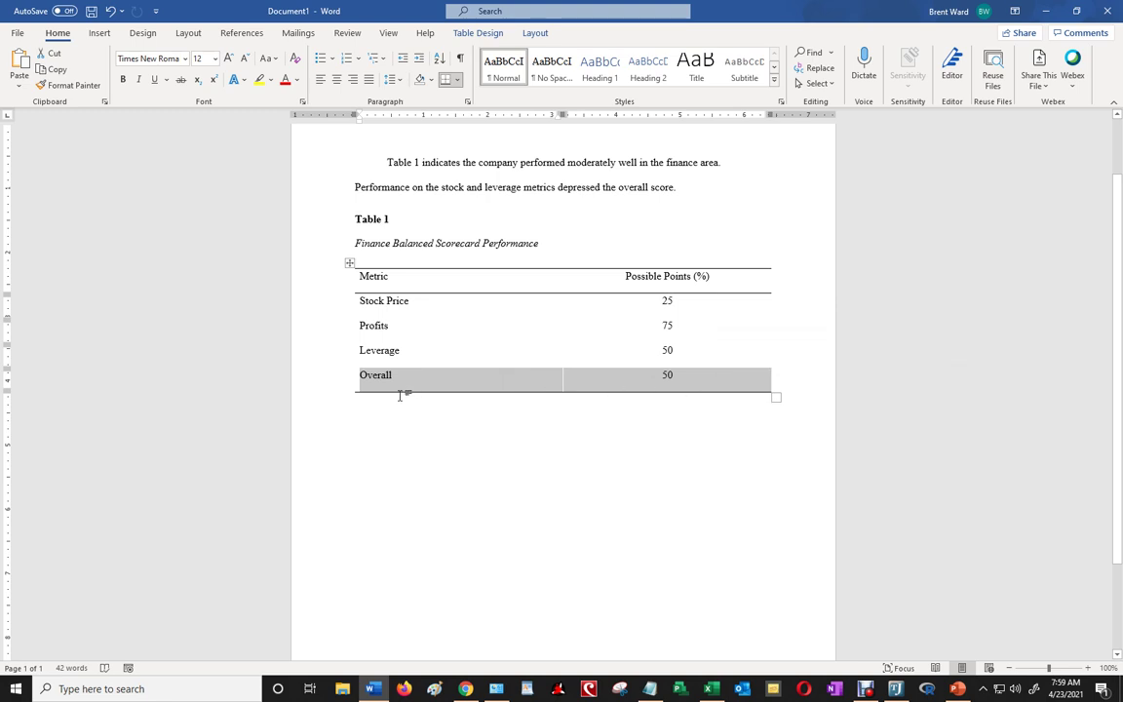
pyautogui.click(689, 421)
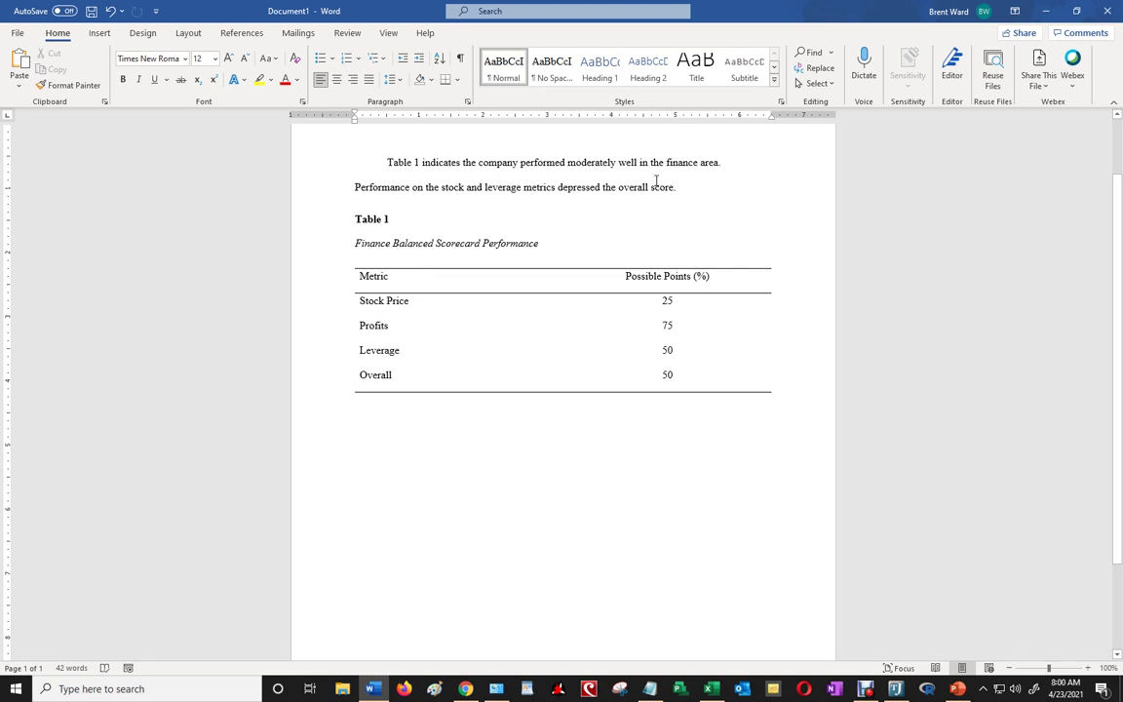
# Copy the two introductory paragraphs and paste them on the line below the table.
pyautogui.moveTo(387, 162); pyautogui.dragTo(677, 191)
pyautogui.hotkey('ctrl', 'c')
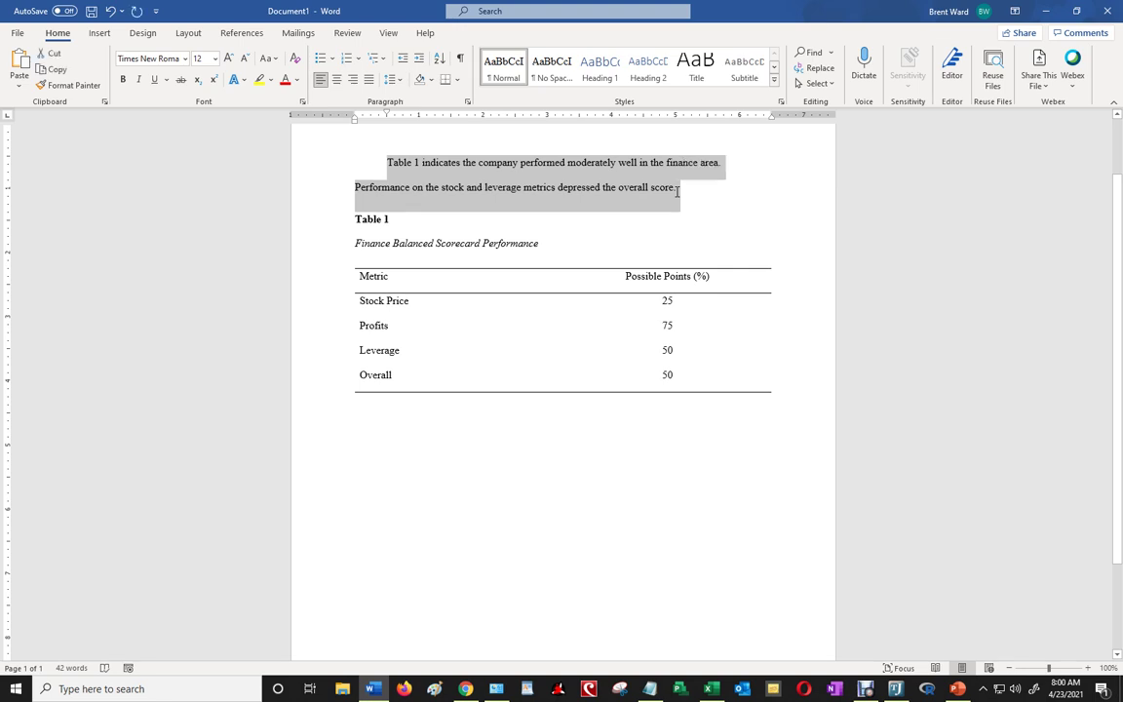
pyautogui.click(459, 429)
pyautogui.hotkey('ctrl', 'v')
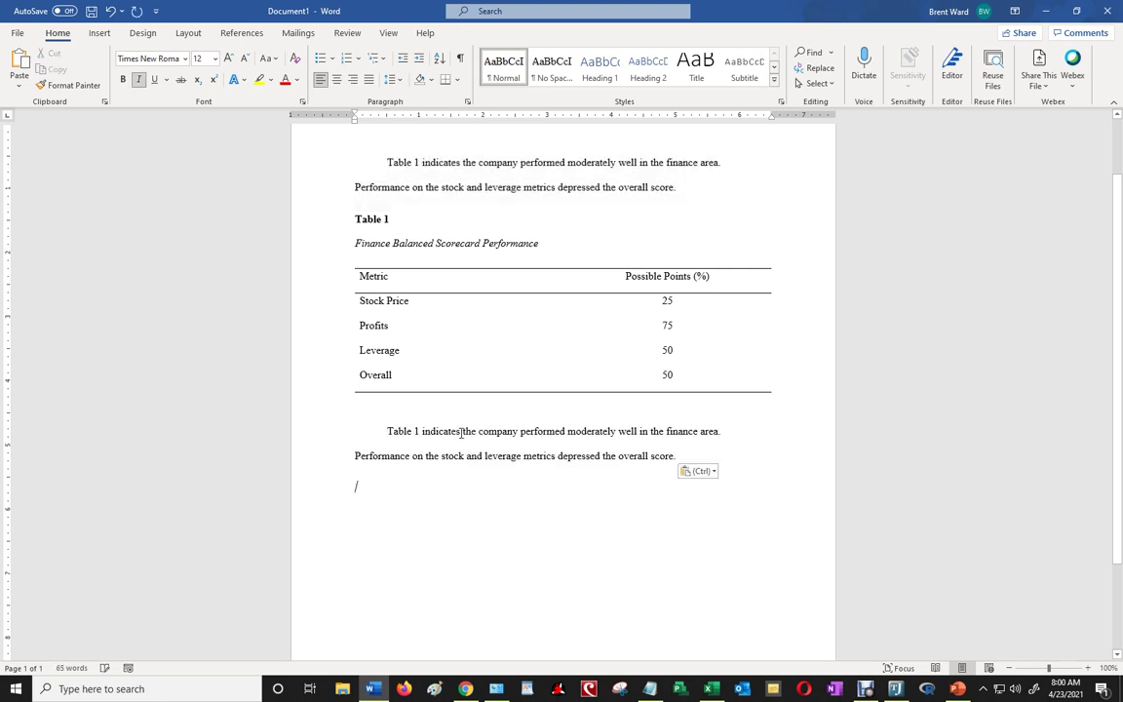
pyautogui.rightClick(506, 73)
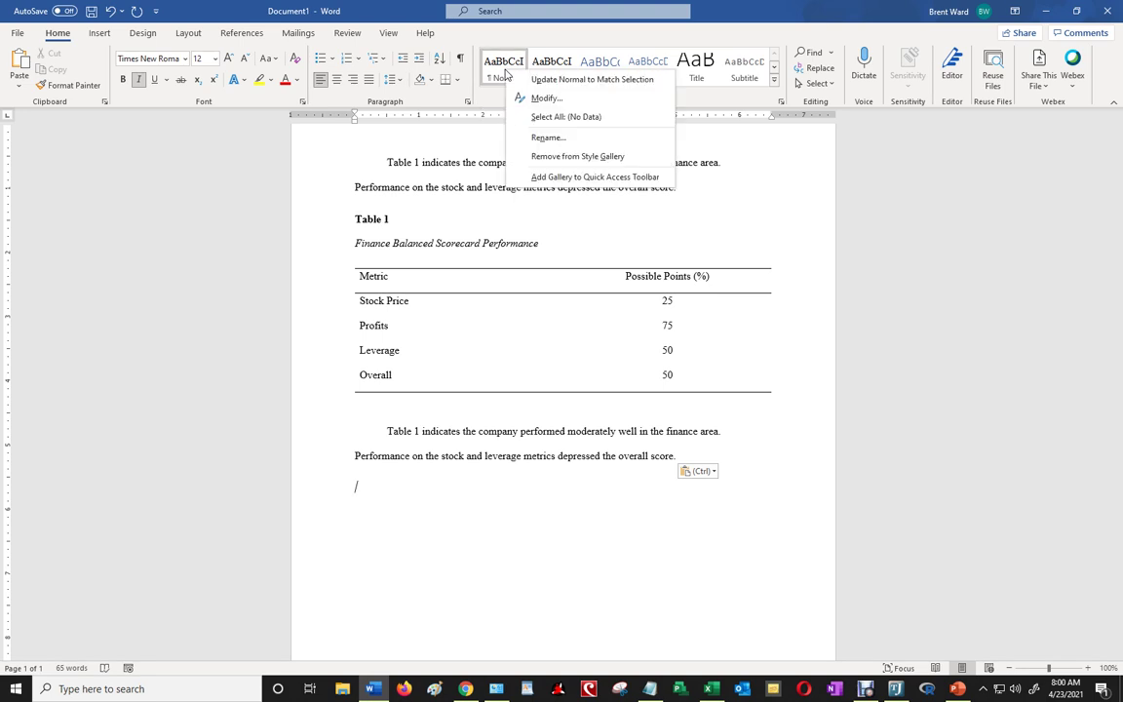
pyautogui.click(544, 100)
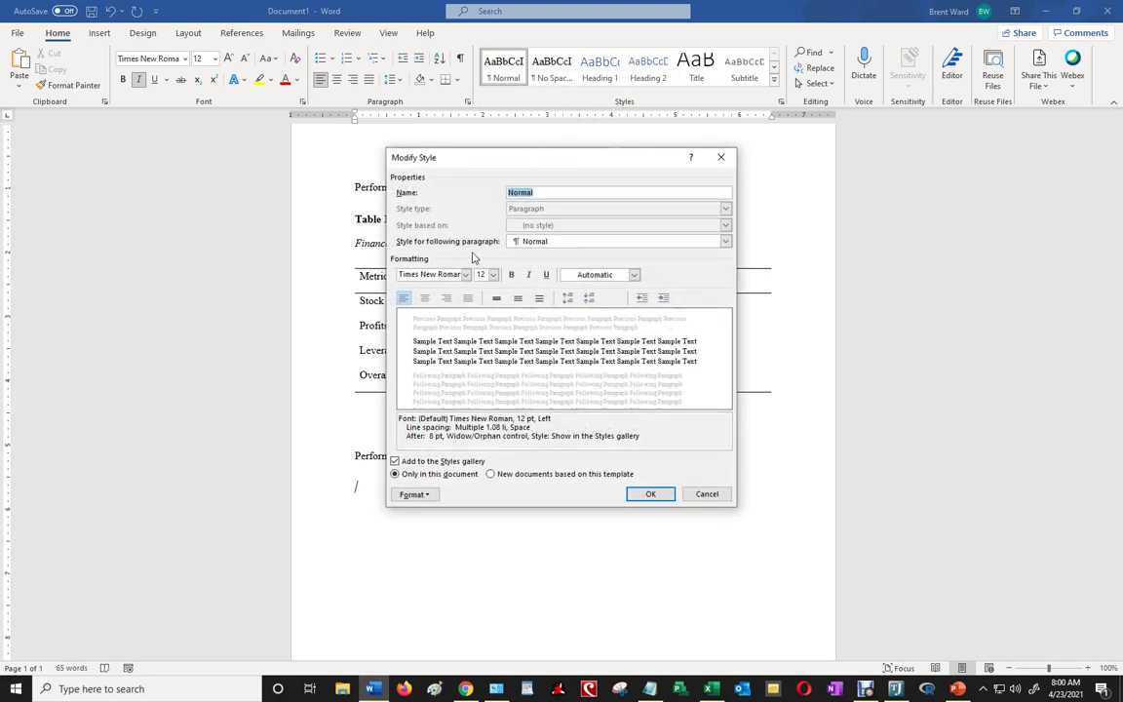
pyautogui.click(466, 274)
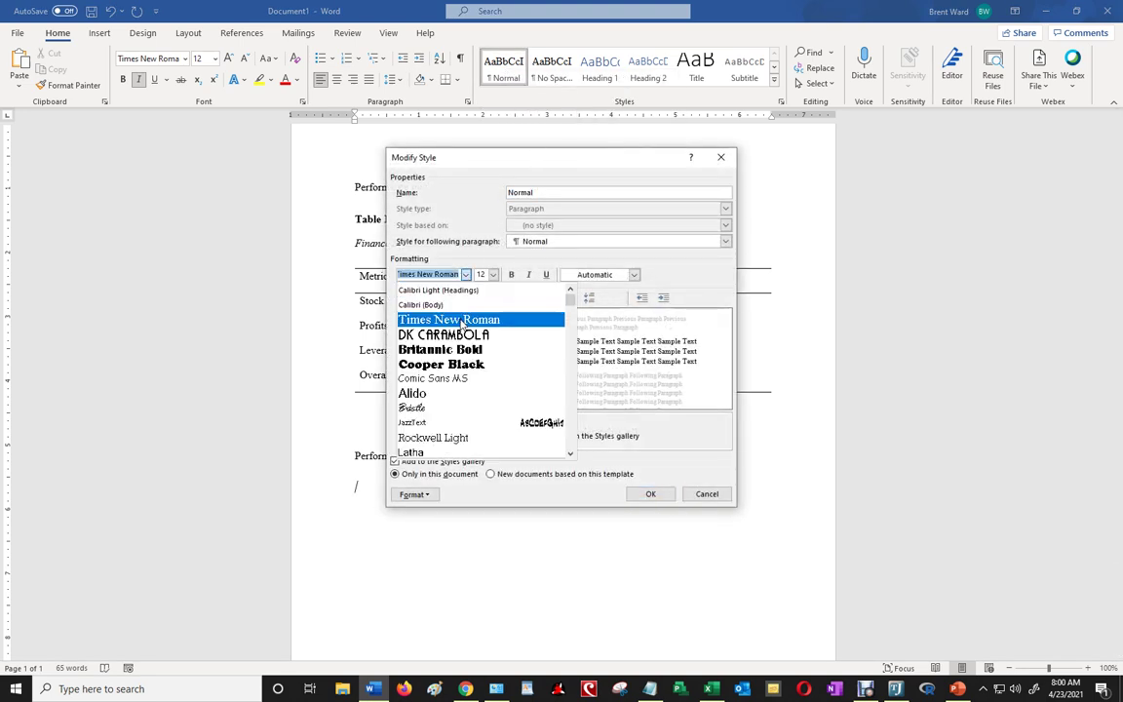
pyautogui.click(448, 318)
pyautogui.click(493, 274)
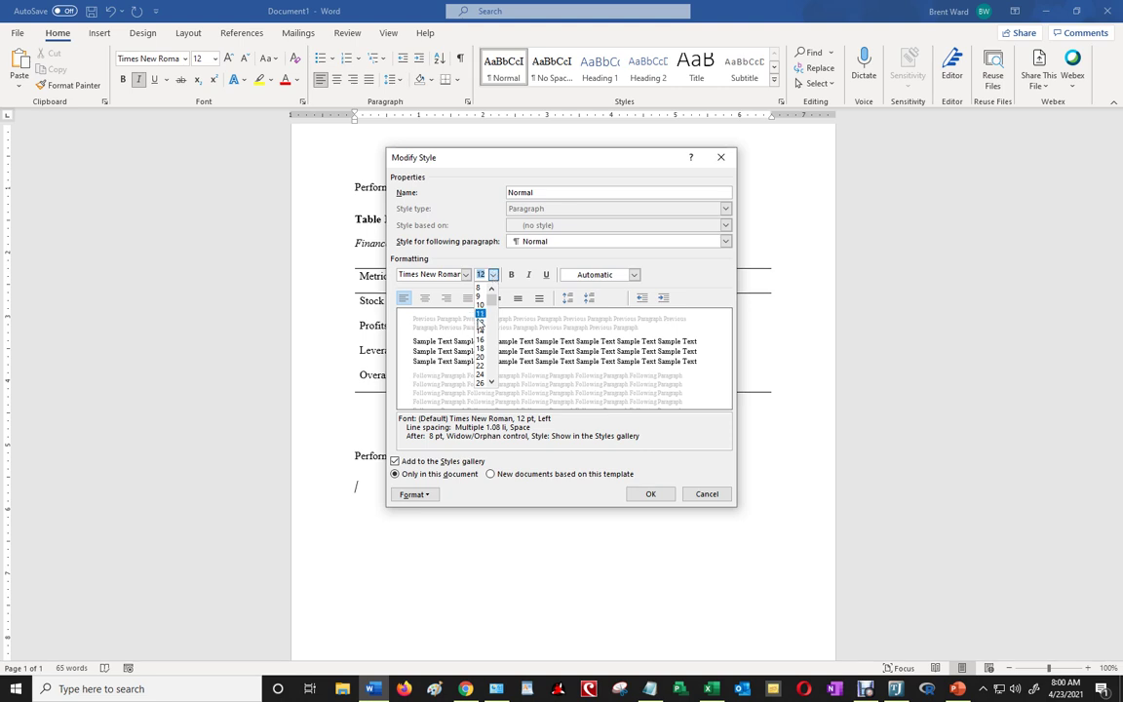
pyautogui.click(480, 322)
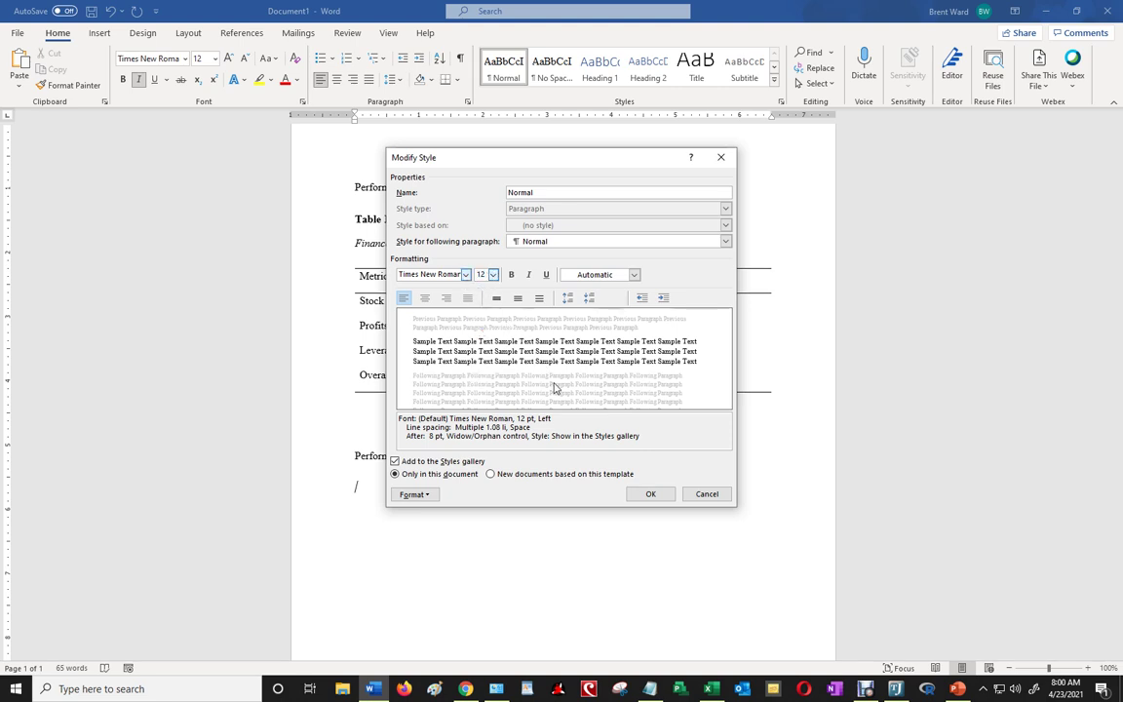
pyautogui.click(648, 493)
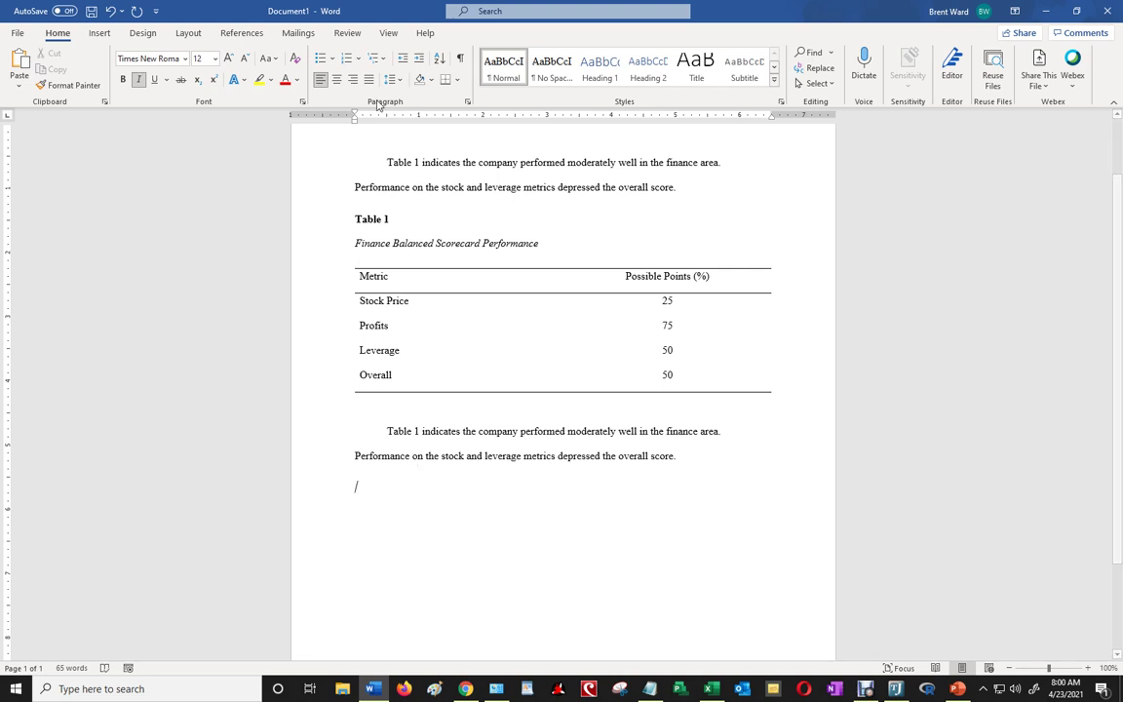
# Add a bold 'Table 1' label in Normal style below the copied paragraphs.
pyautogui.click(513, 74)
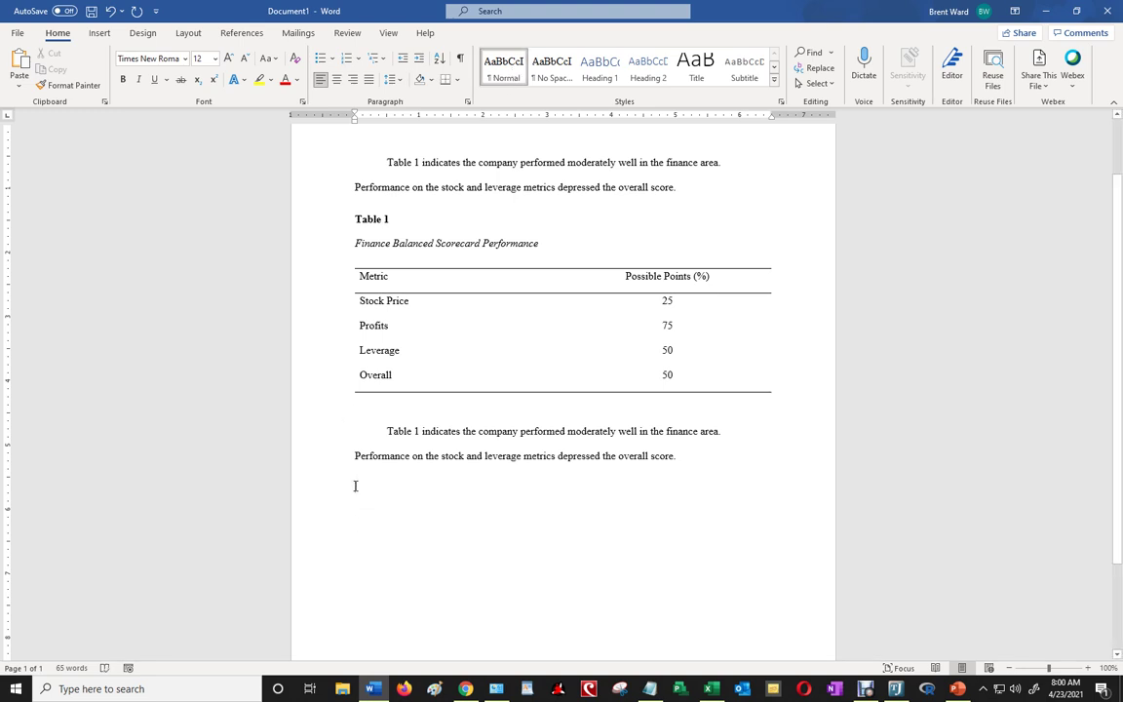
pyautogui.write('Ta')
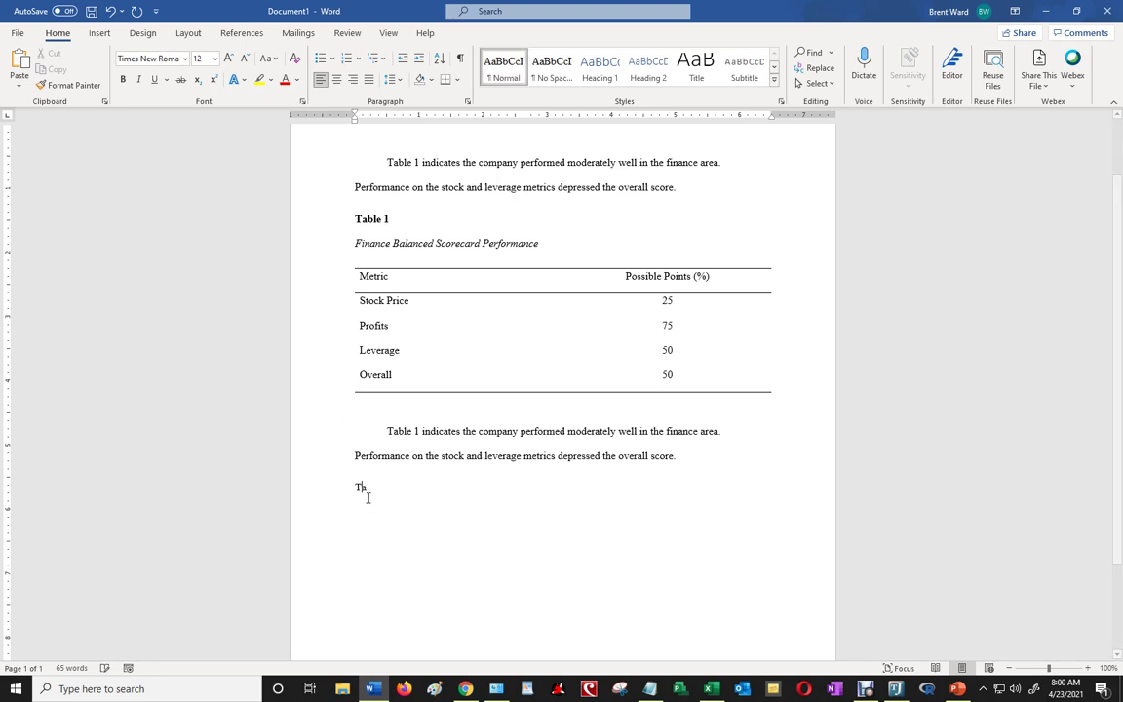
pyautogui.write('ble 1')
pyautogui.tripleClick(367, 498)
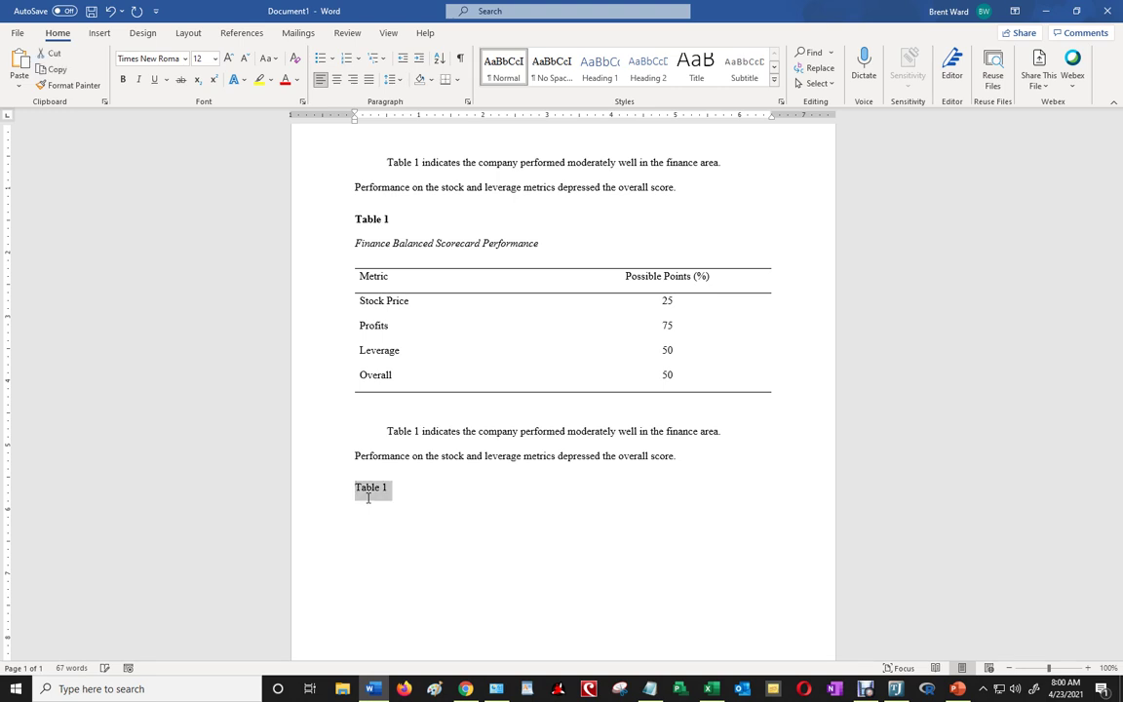
pyautogui.click(122, 79)
pyautogui.click(389, 498)
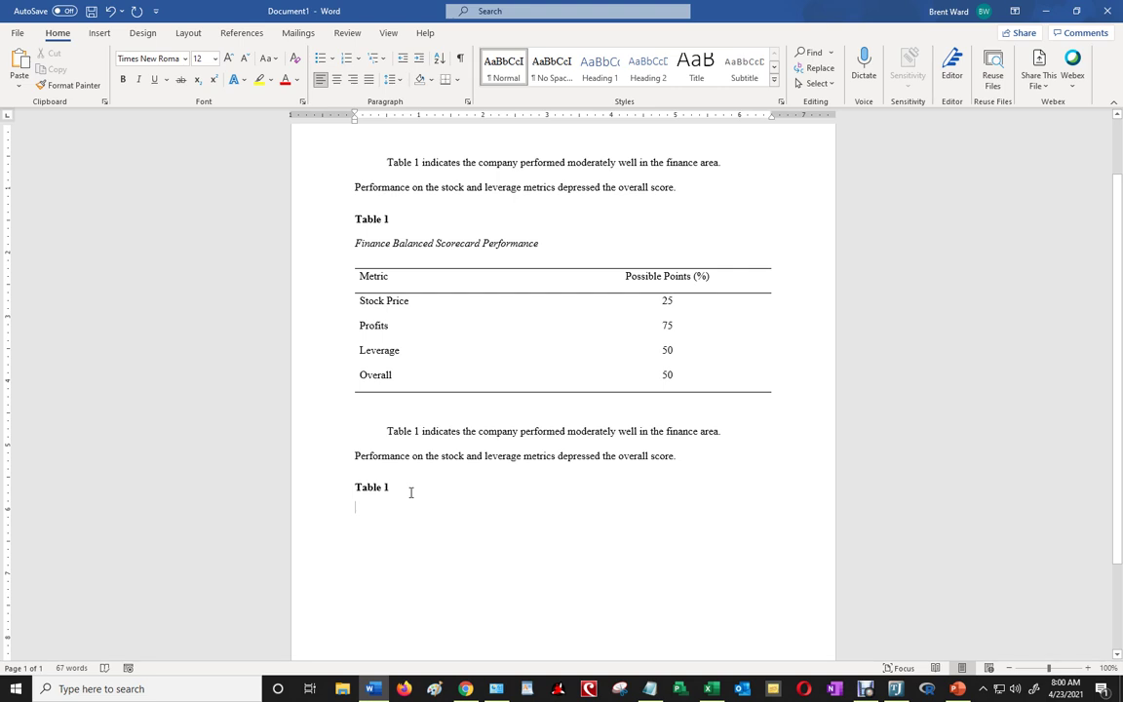
# Add the italic title 'Finance Balanced Scorecard Performance' under the label.
pyautogui.write('Finance Ba')
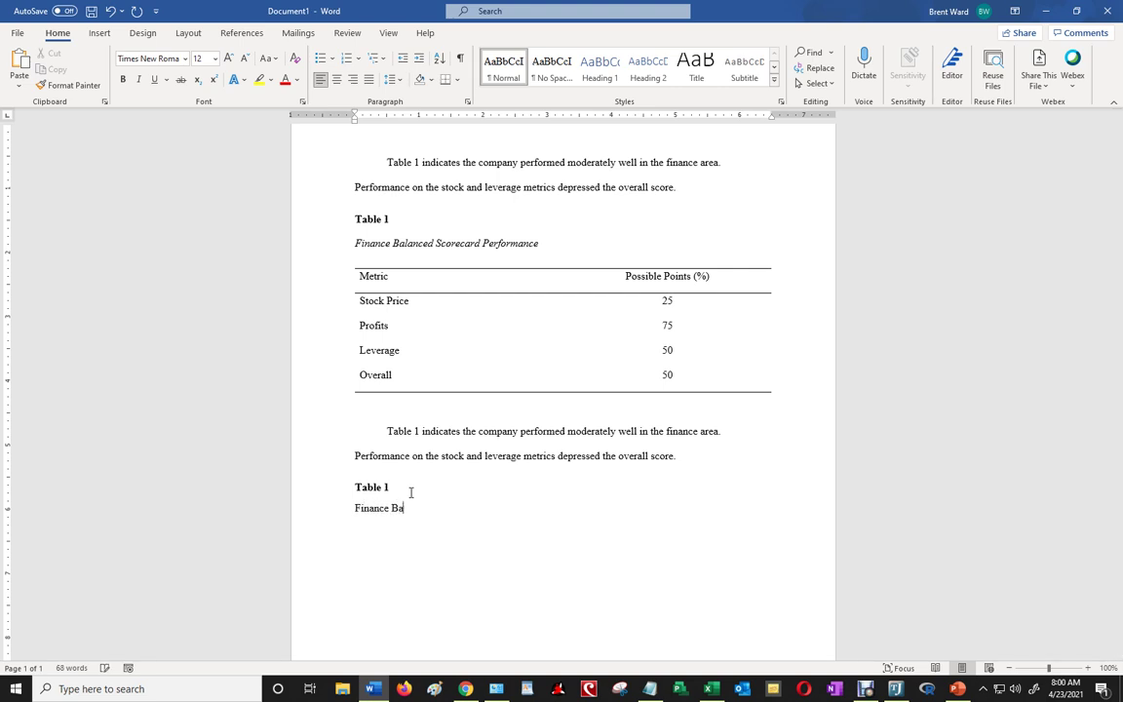
pyautogui.write('lanced Scorecard Performance')
pyautogui.tripleClick(411, 508)
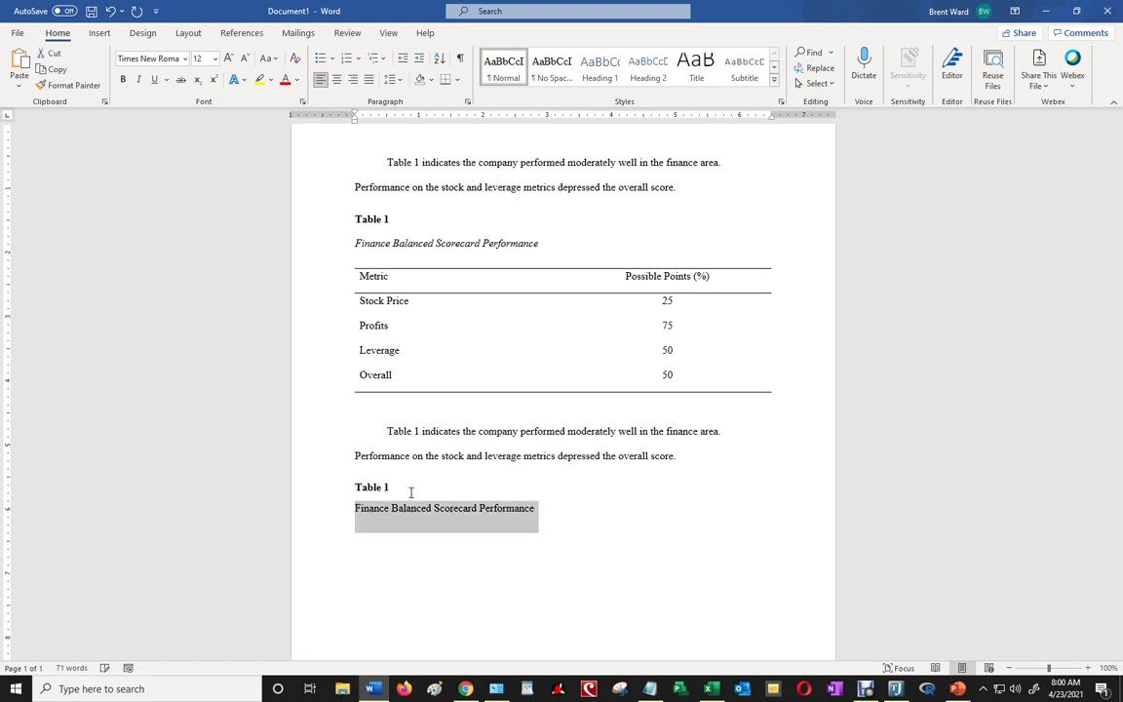
pyautogui.click(139, 80)
pyautogui.click(378, 537)
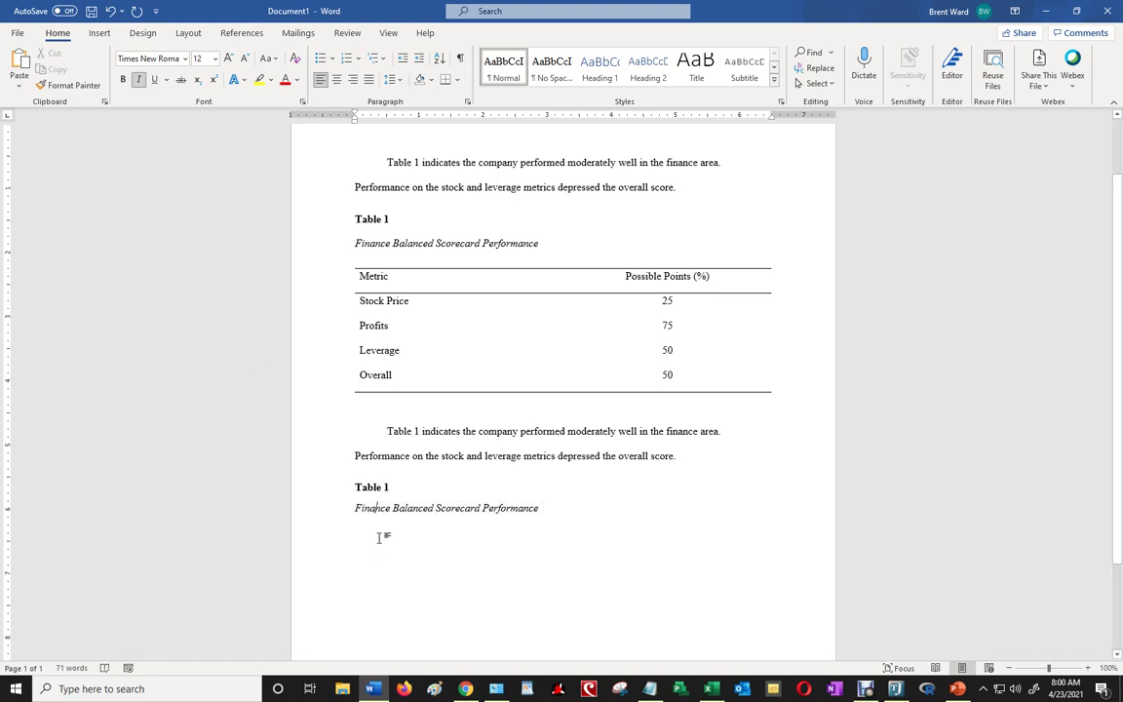
# Start a plain, non-italic line under the title and bring up the table grid.
pyautogui.click(591, 519)
pyautogui.press('Return')
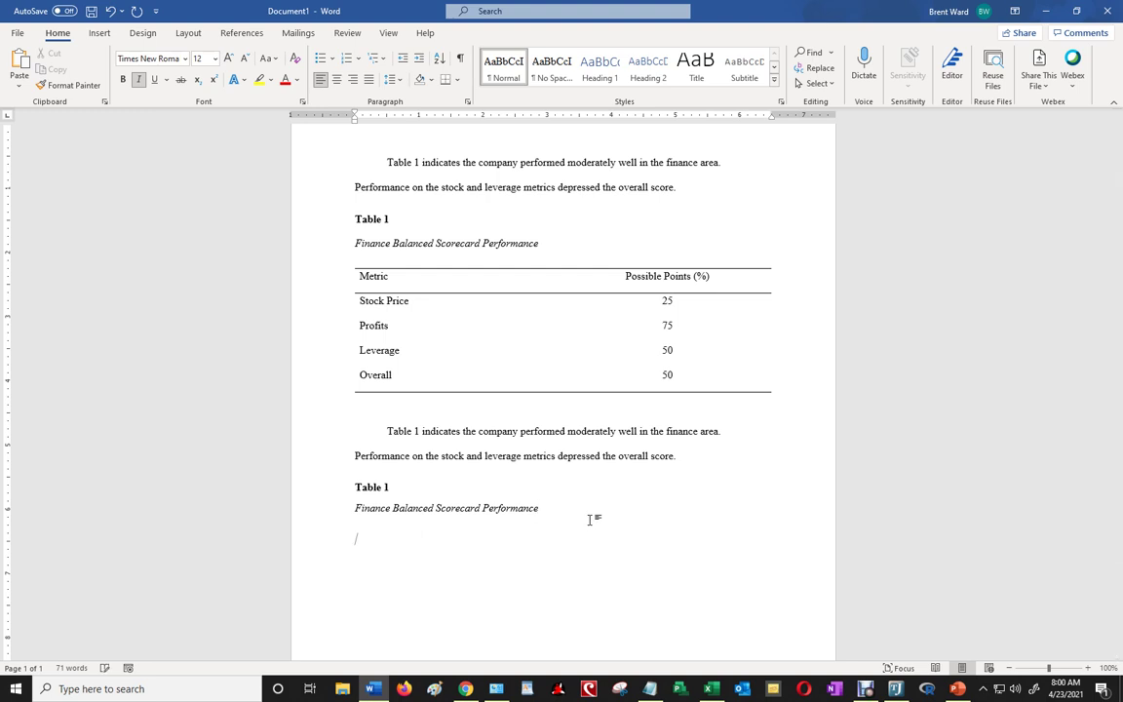
pyautogui.click(511, 78)
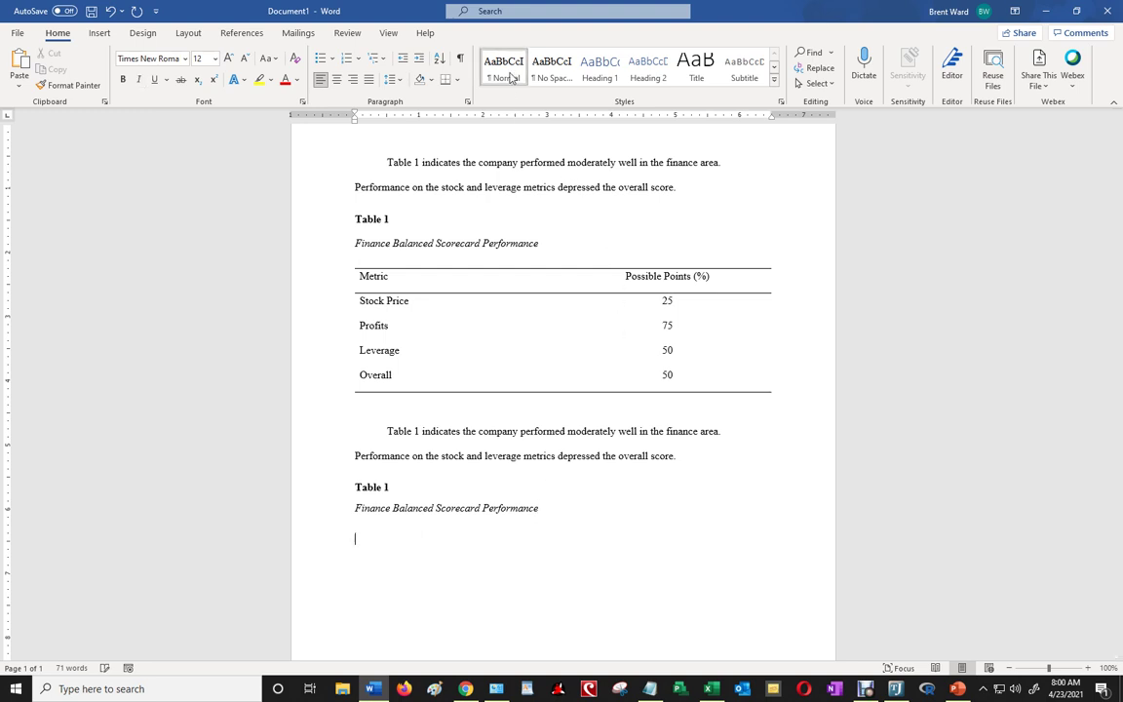
pyautogui.click(99, 33)
pyautogui.click(114, 71)
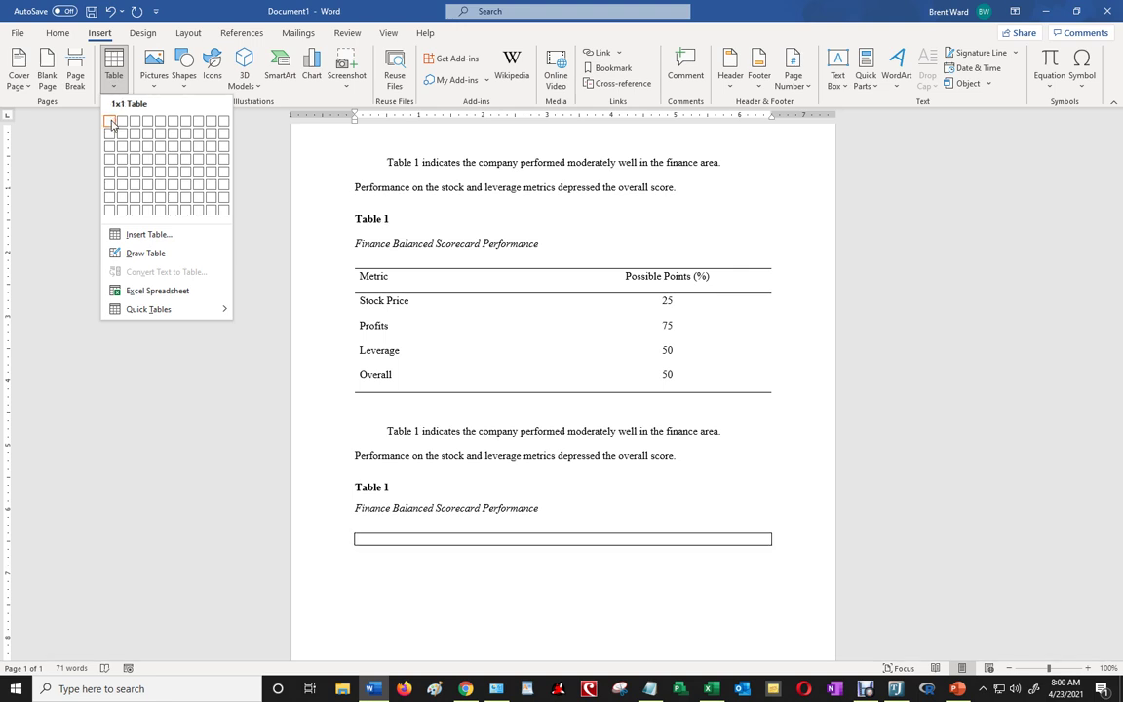
# Insert a 2x5 table: Metric/Possible Points (%), Stock Price 25, Profits 75, Leverage 50, Overall 50.
pyautogui.click(123, 172)
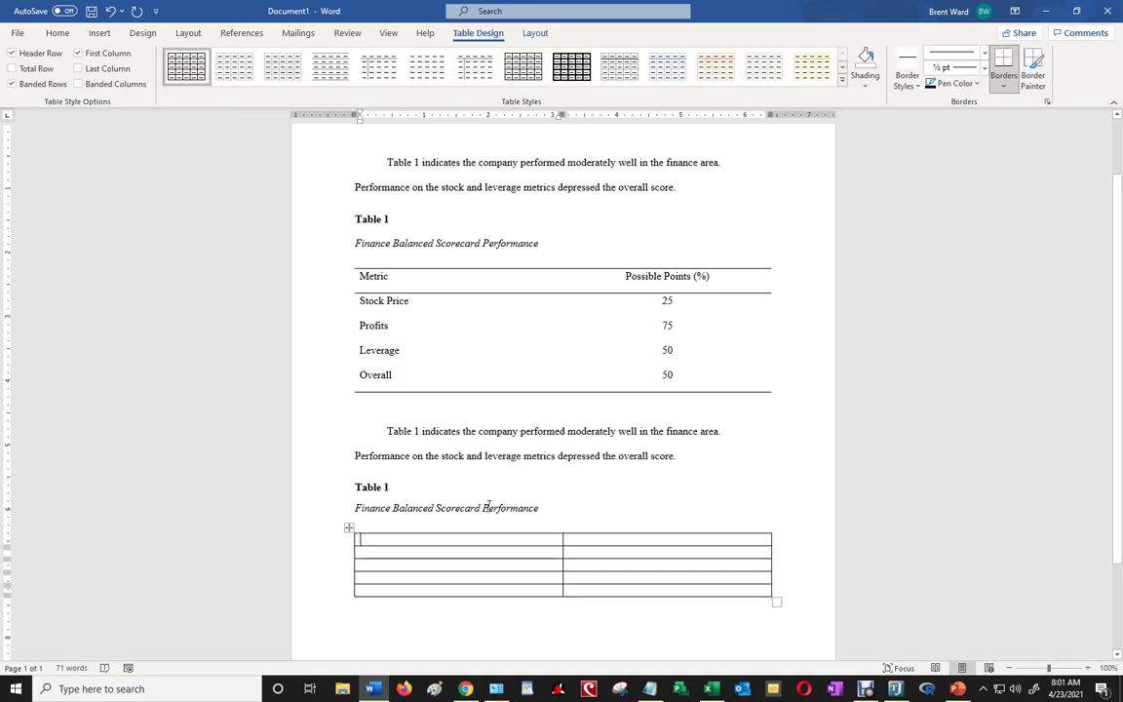
pyautogui.write('Metric')
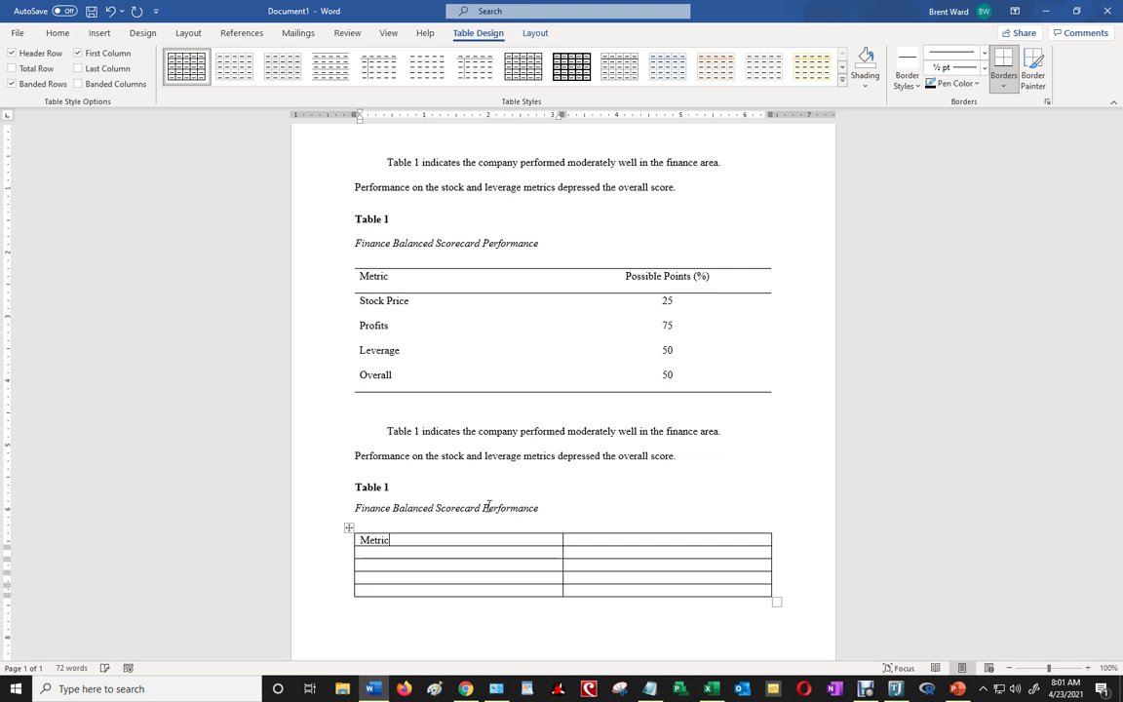
pyautogui.press('Tab')
pyautogui.write('Possible P')
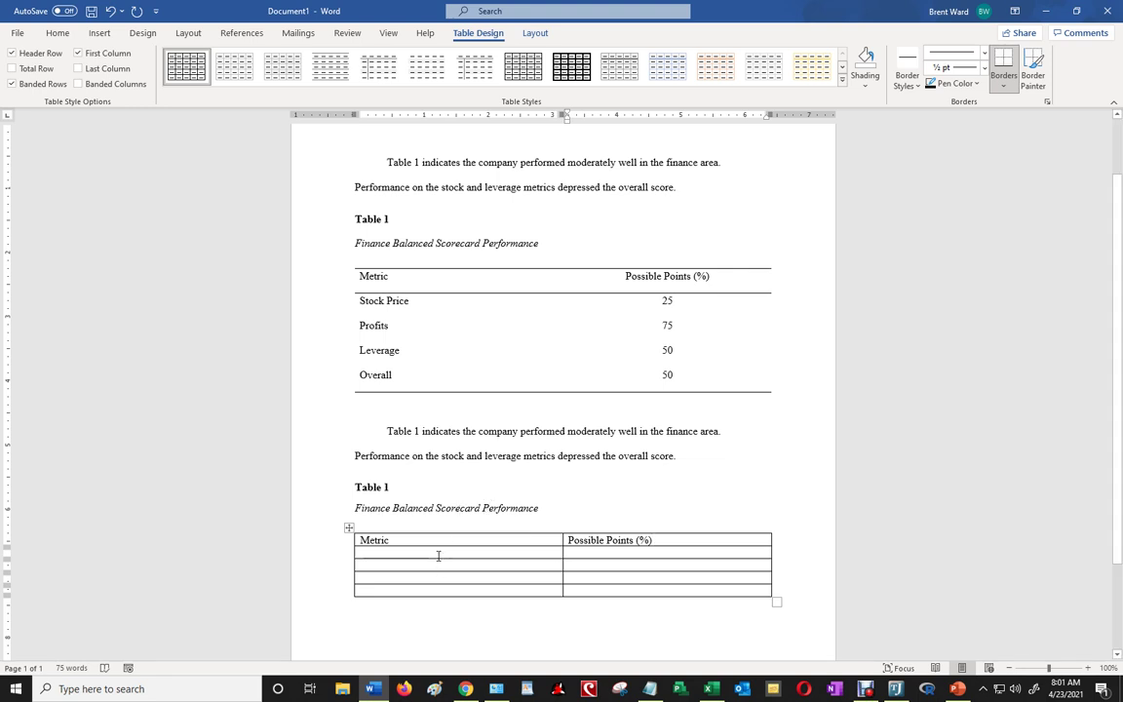
pyautogui.press('Tab')
pyautogui.write('Stock Price ')
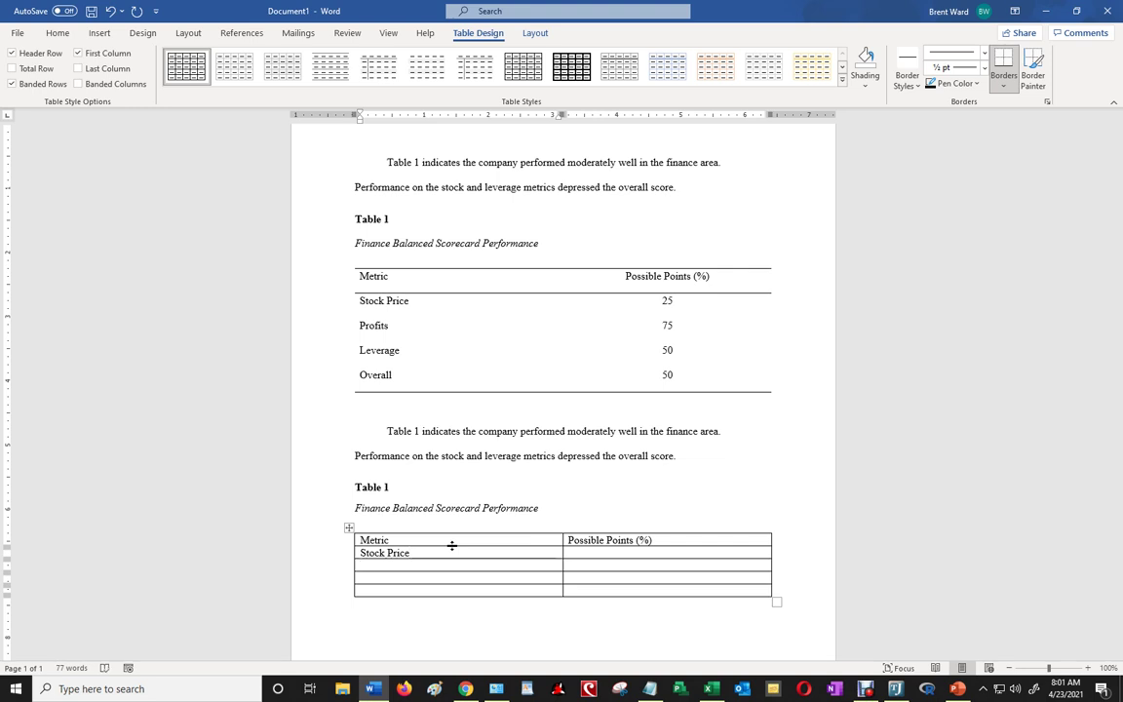
pyautogui.write('Profits ')
pyautogui.write('Leverage ')
pyautogui.write('Overall')
pyautogui.press('Tab')
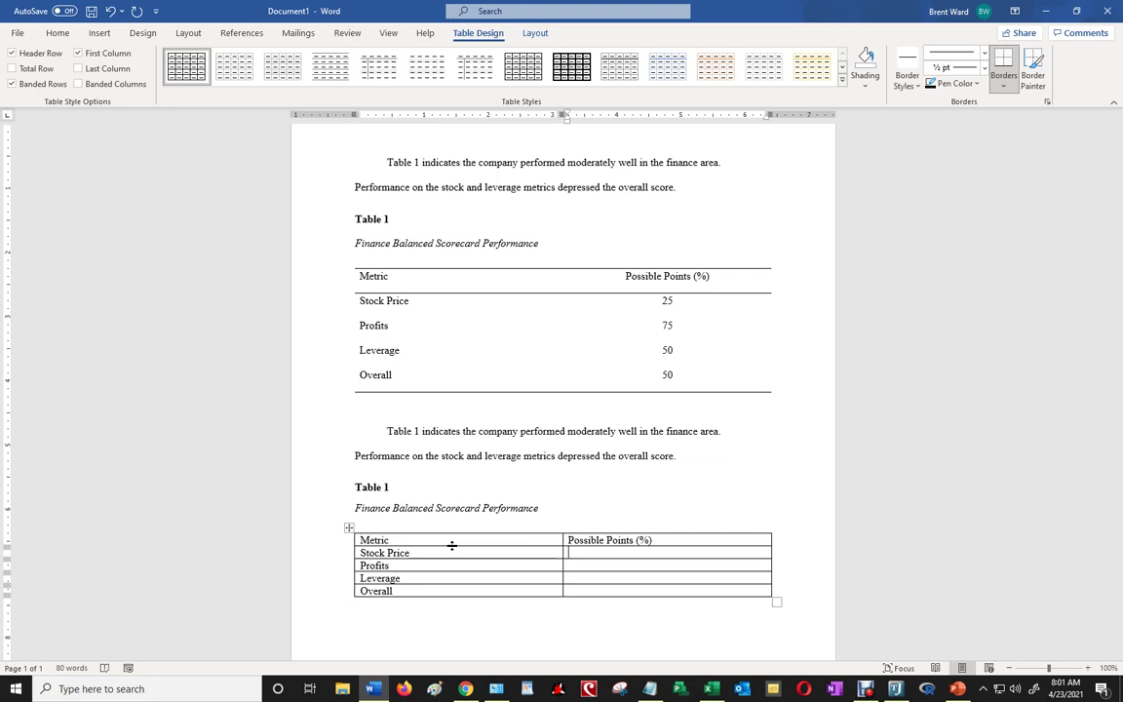
pyautogui.write('25')
pyautogui.write('75')
pyautogui.write('50')
pyautogui.press('Down')
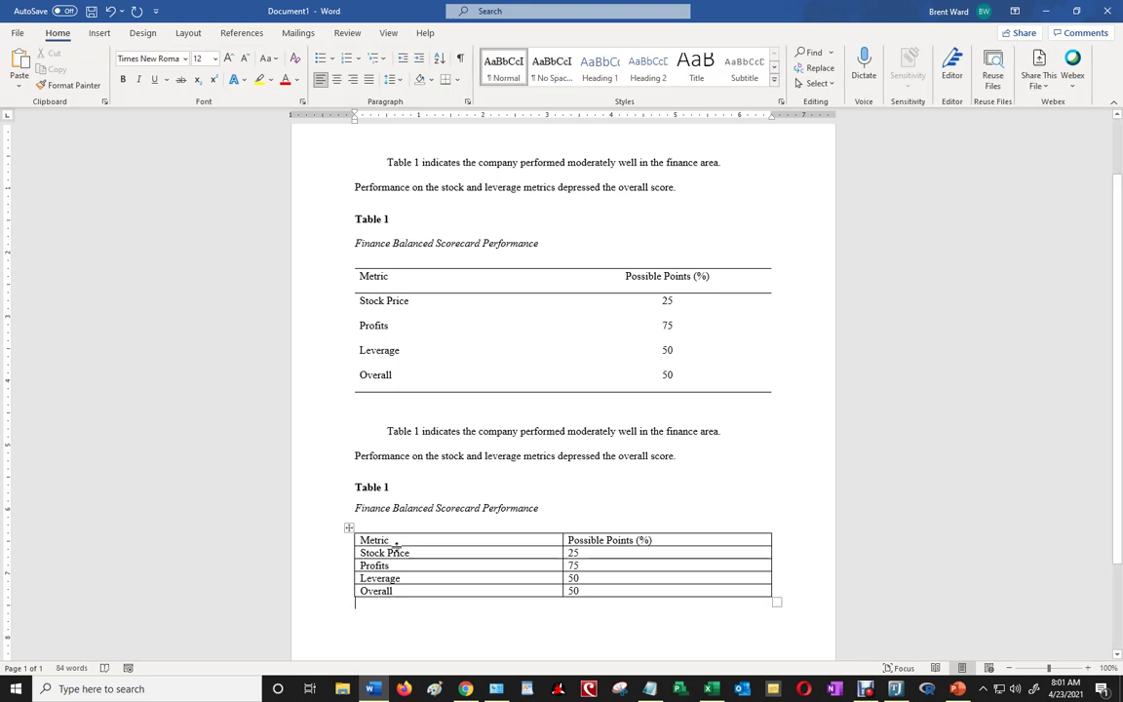
# Apply No Border to the entire lower table so it has no gridlines.
pyautogui.click(349, 527)
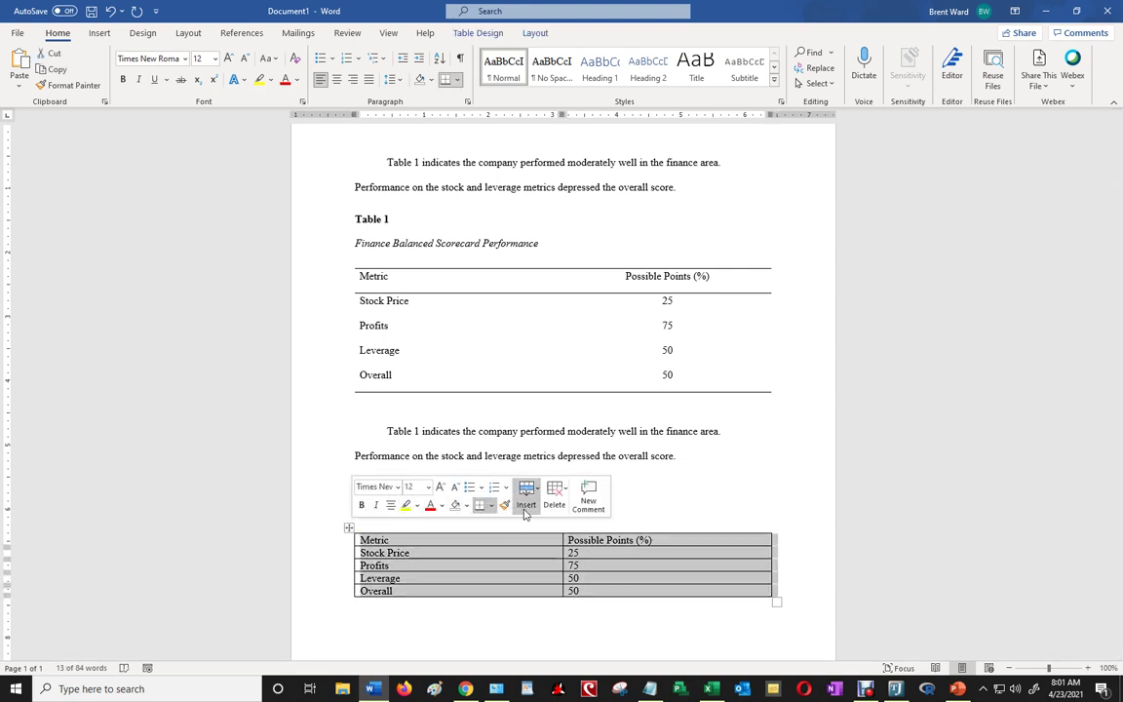
pyautogui.click(405, 542)
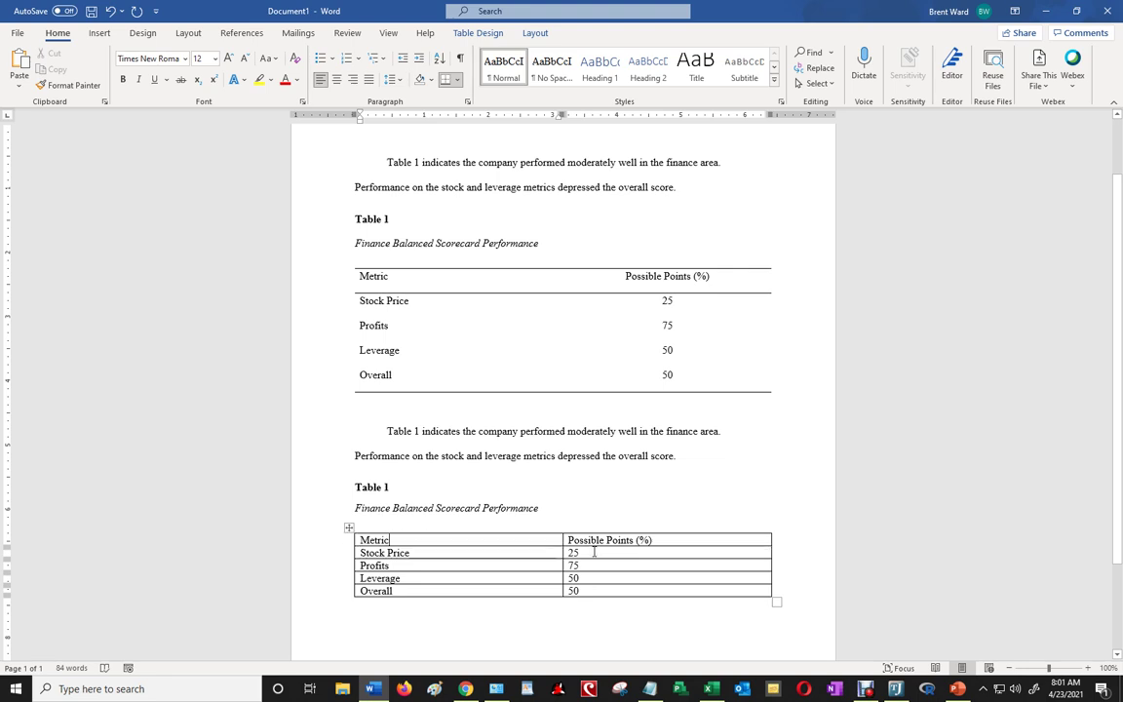
pyautogui.click(491, 33)
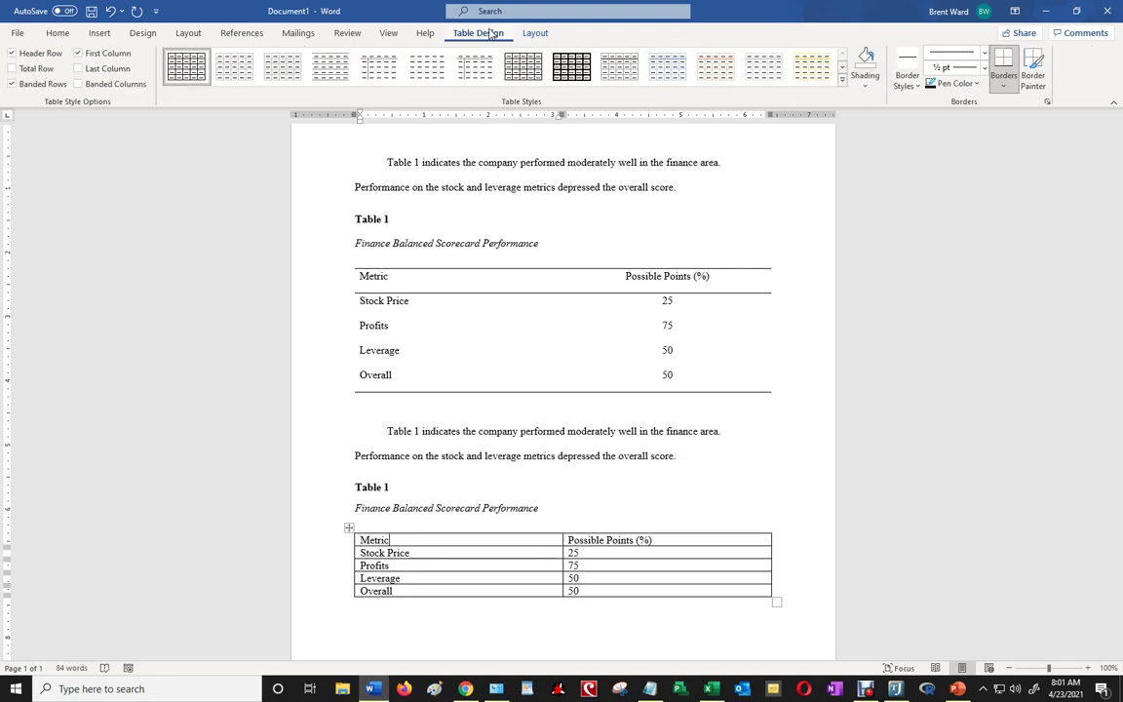
pyautogui.click(1005, 87)
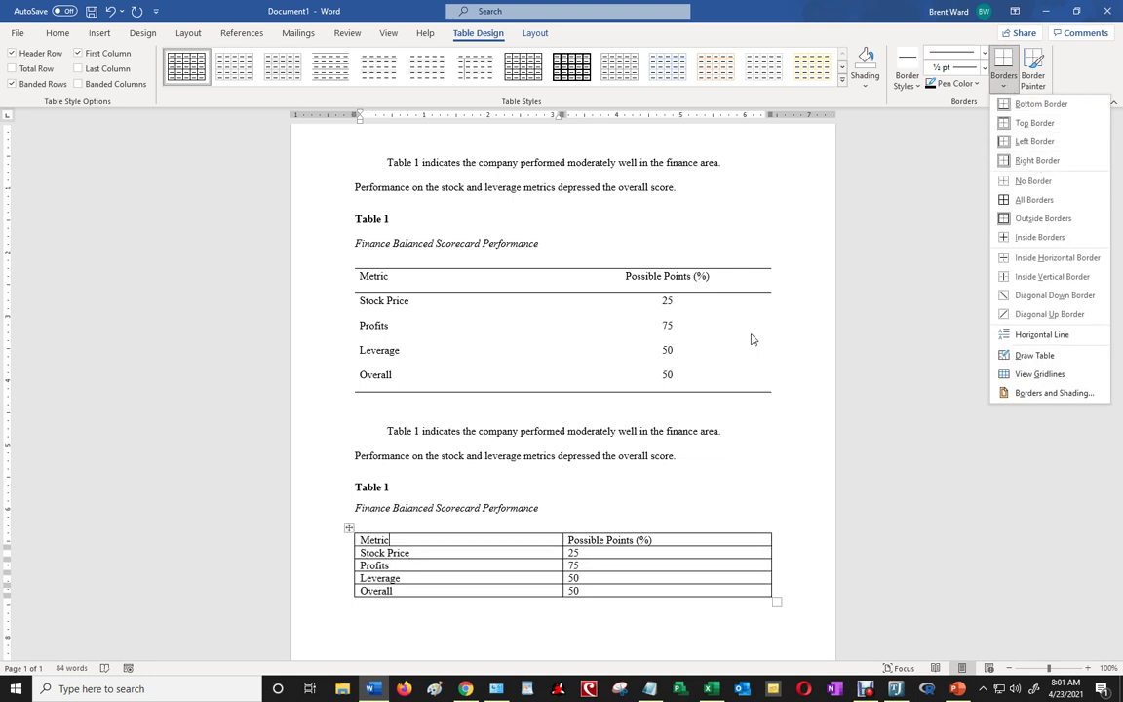
pyautogui.click(316, 479)
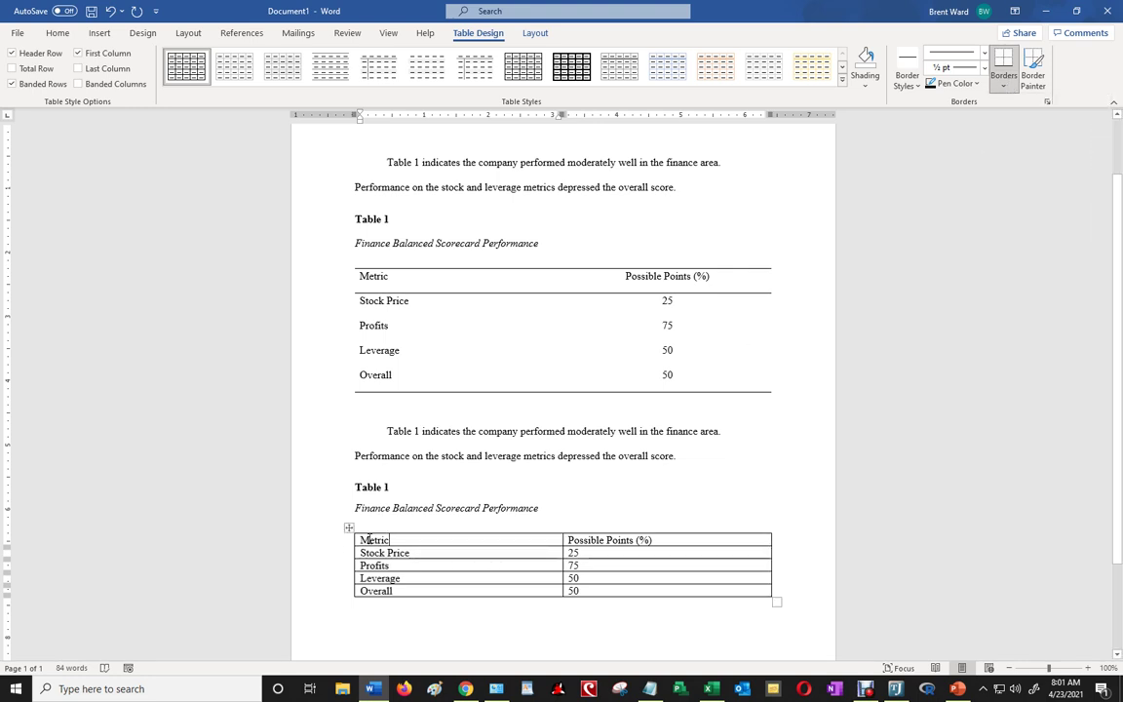
pyautogui.click(348, 527)
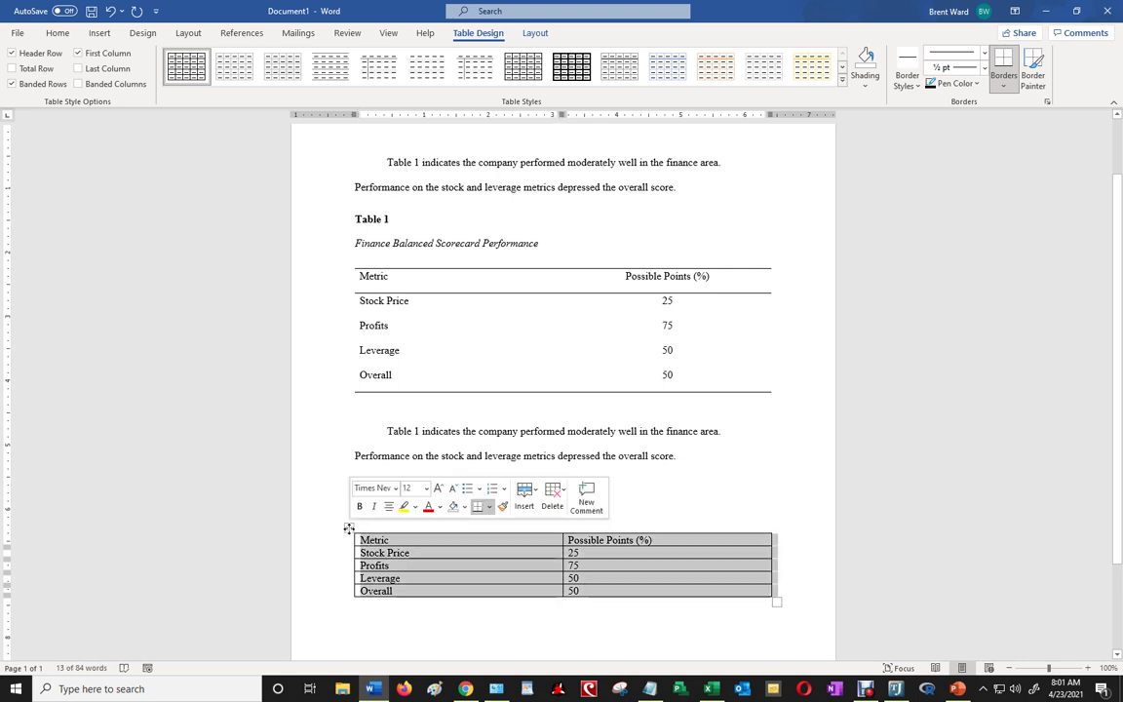
pyautogui.click(1005, 86)
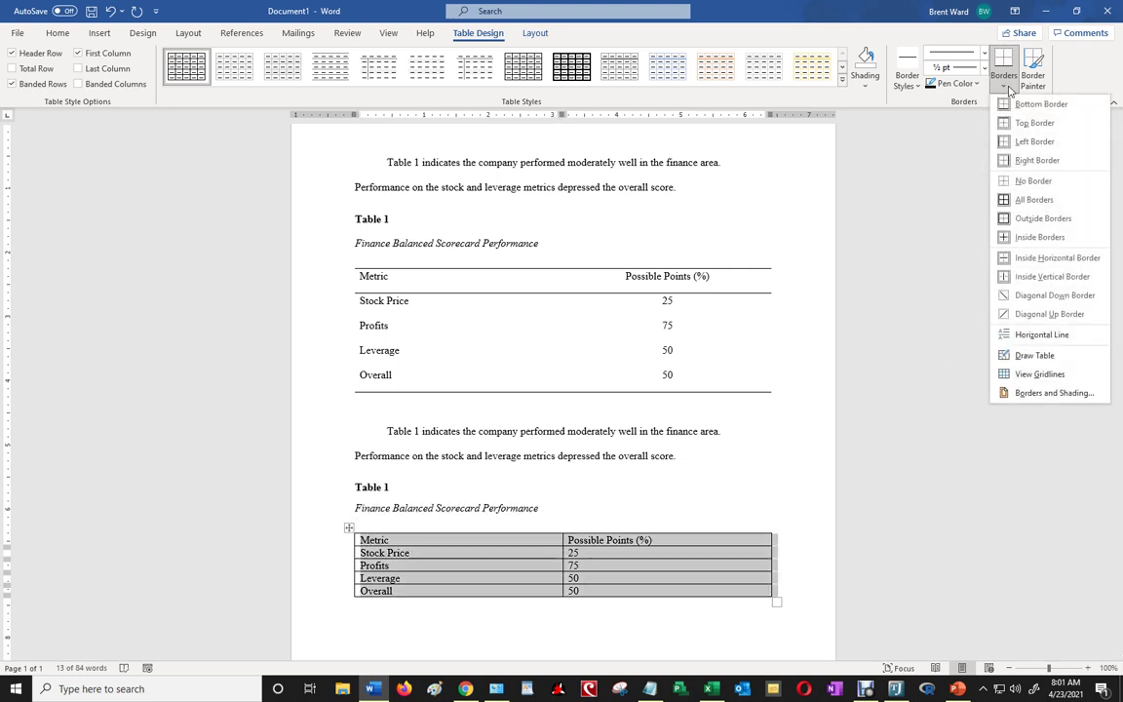
pyautogui.click(1022, 182)
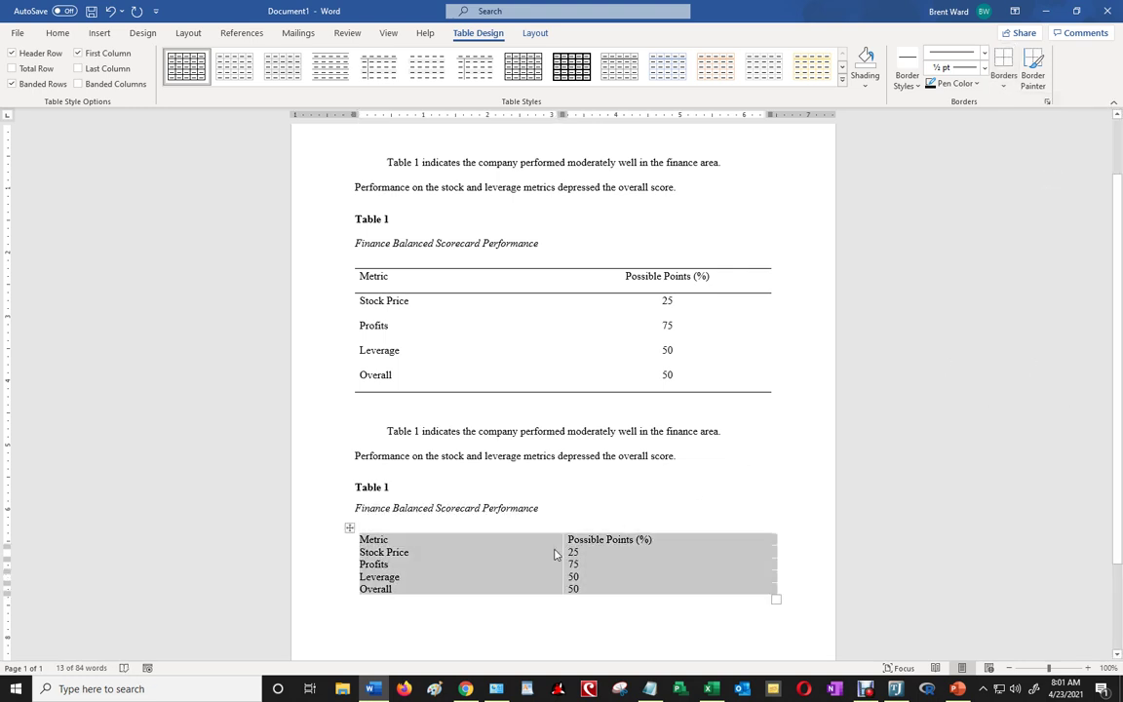
pyautogui.click(480, 543)
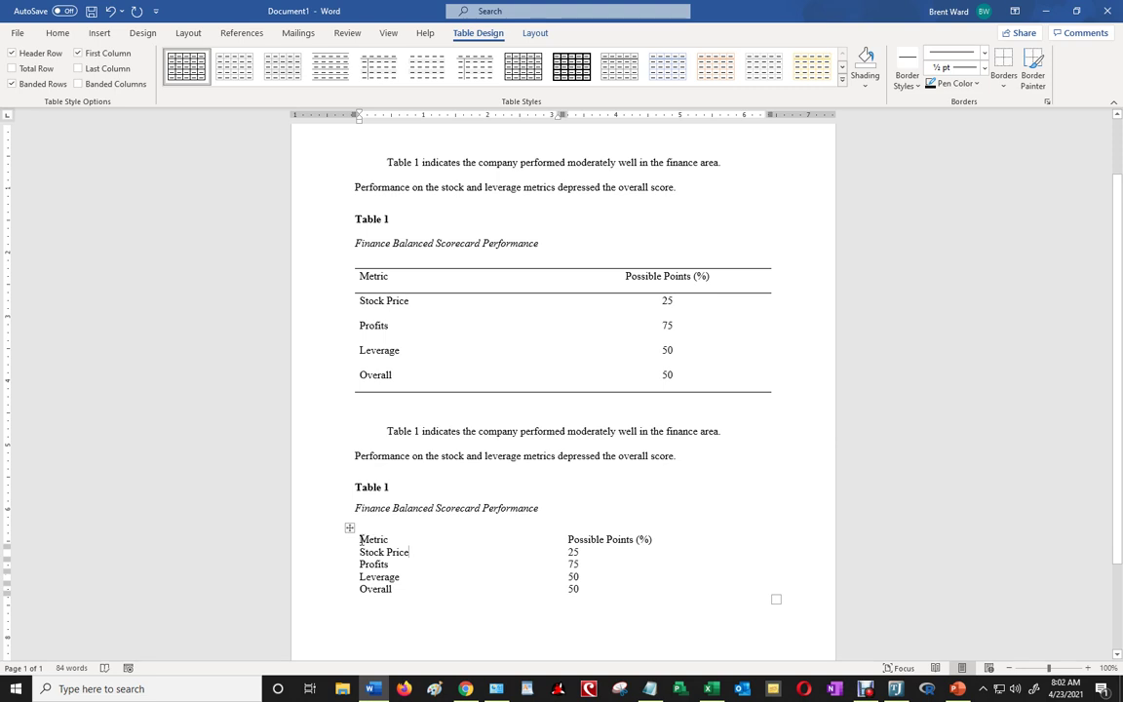
# Add top and bottom rules to the header row and a bottom rule under Overall.
pyautogui.moveTo(362, 540); pyautogui.dragTo(686, 541)
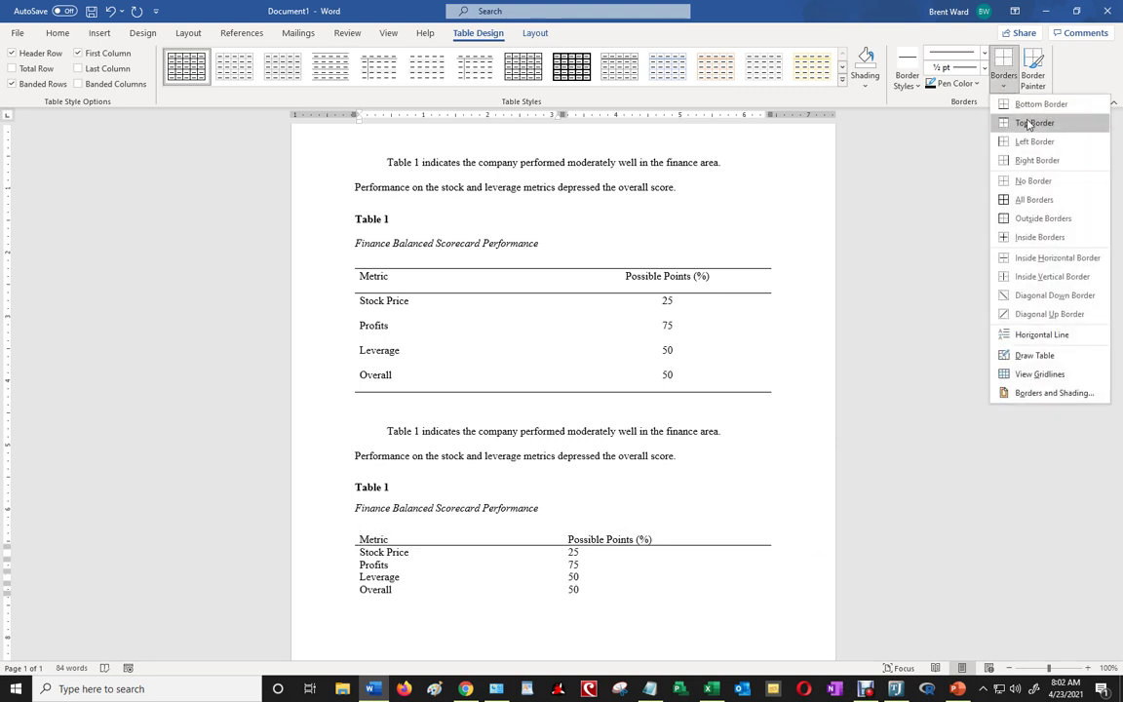
pyautogui.click(1025, 122)
pyautogui.click(1004, 86)
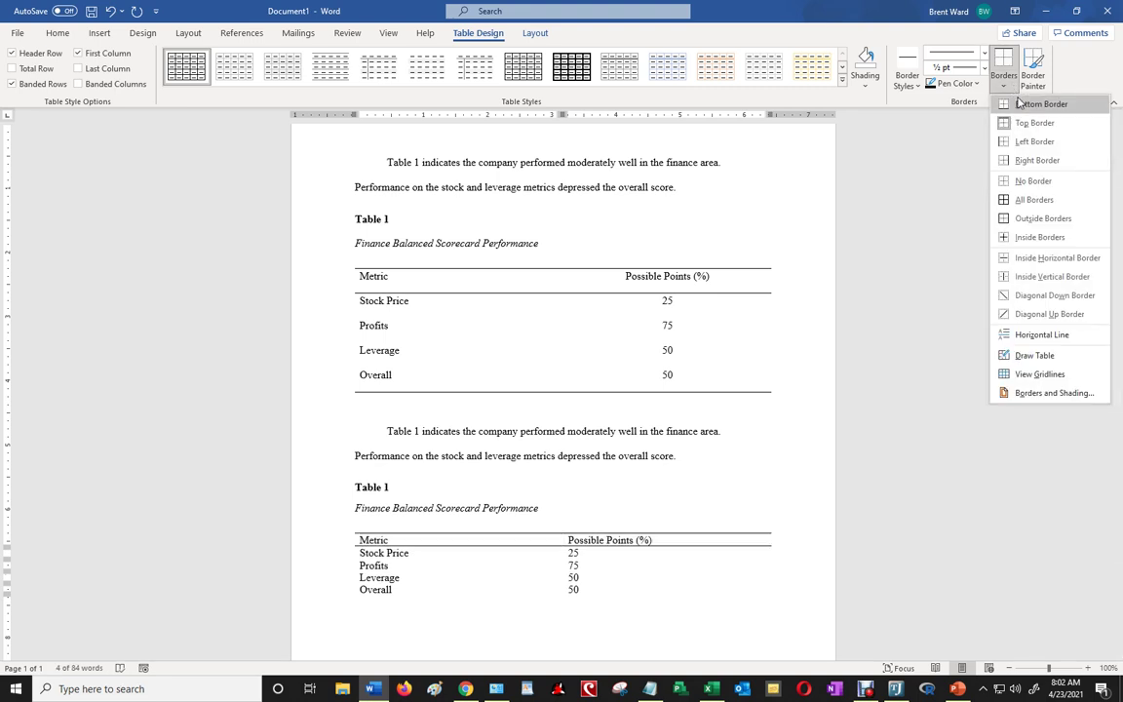
pyautogui.click(1033, 102)
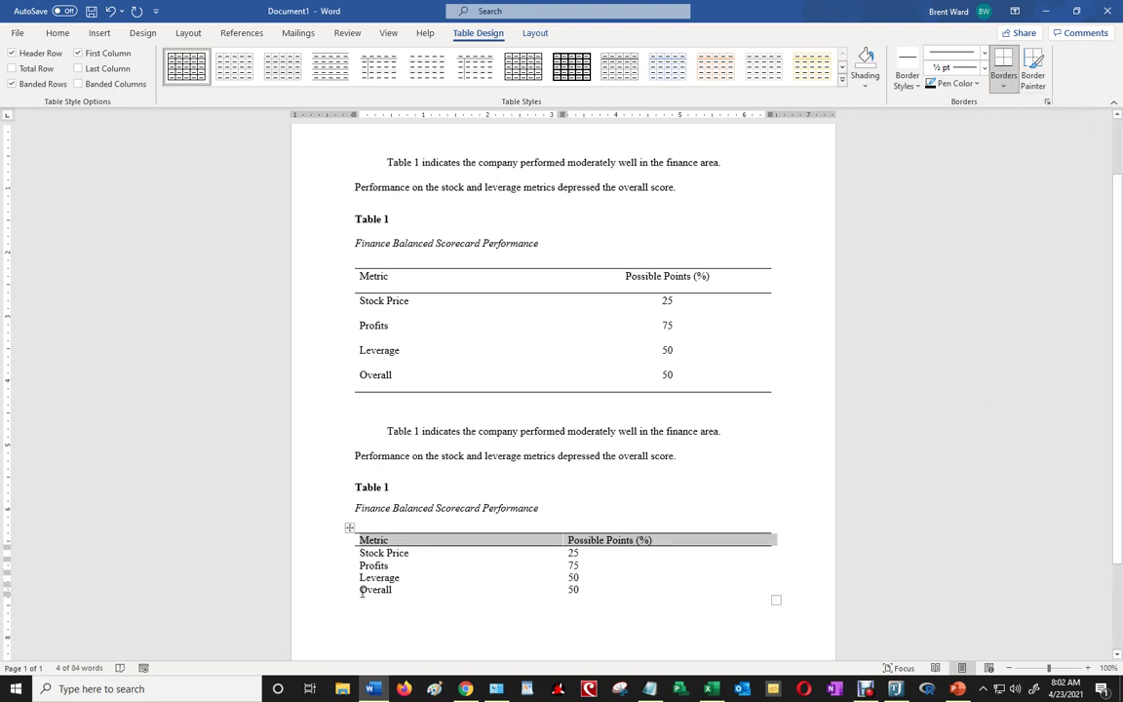
pyautogui.moveTo(360, 592); pyautogui.dragTo(677, 592)
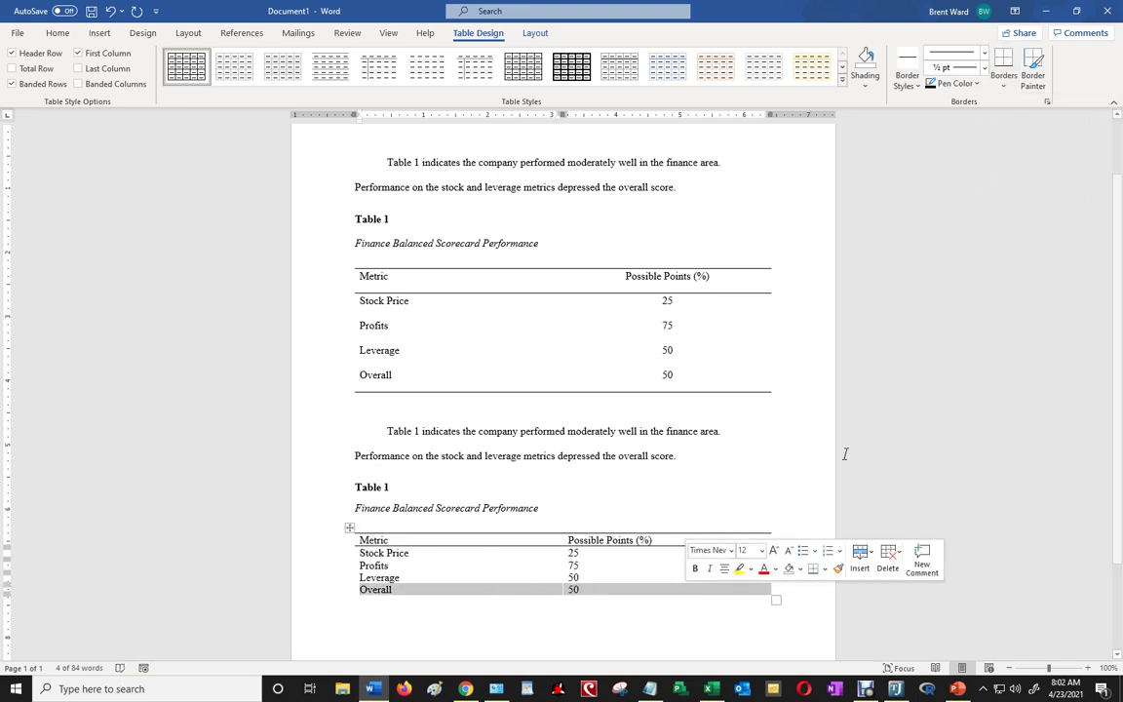
pyautogui.click(1007, 87)
pyautogui.click(1019, 104)
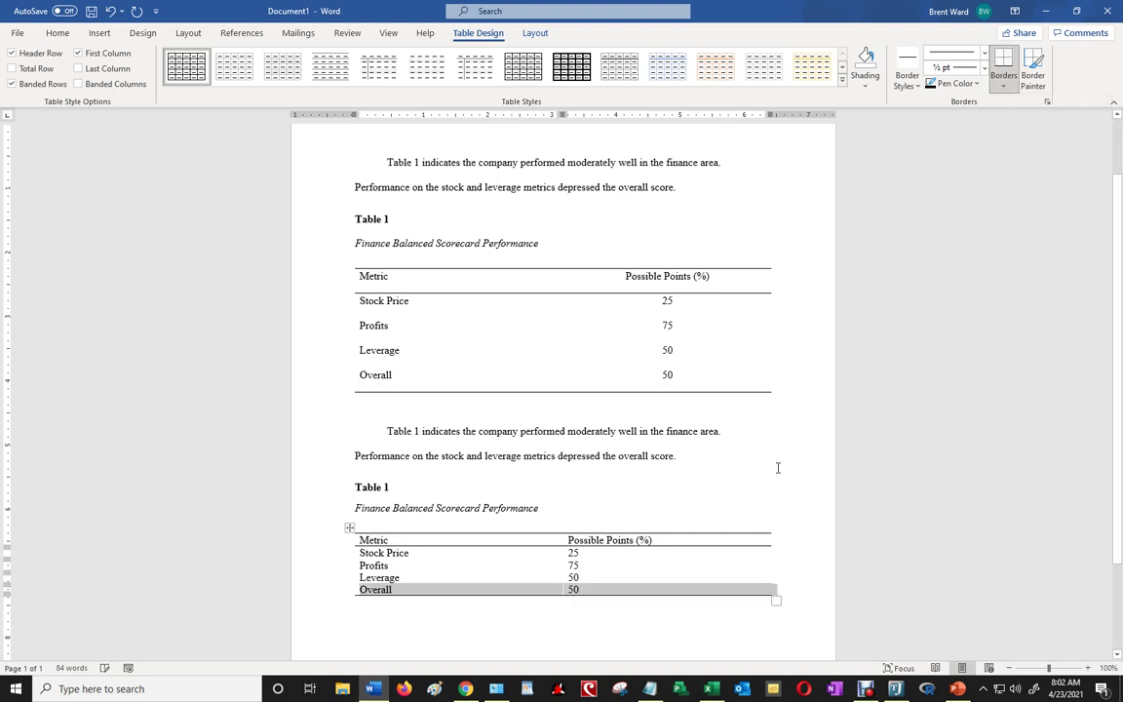
pyautogui.click(618, 509)
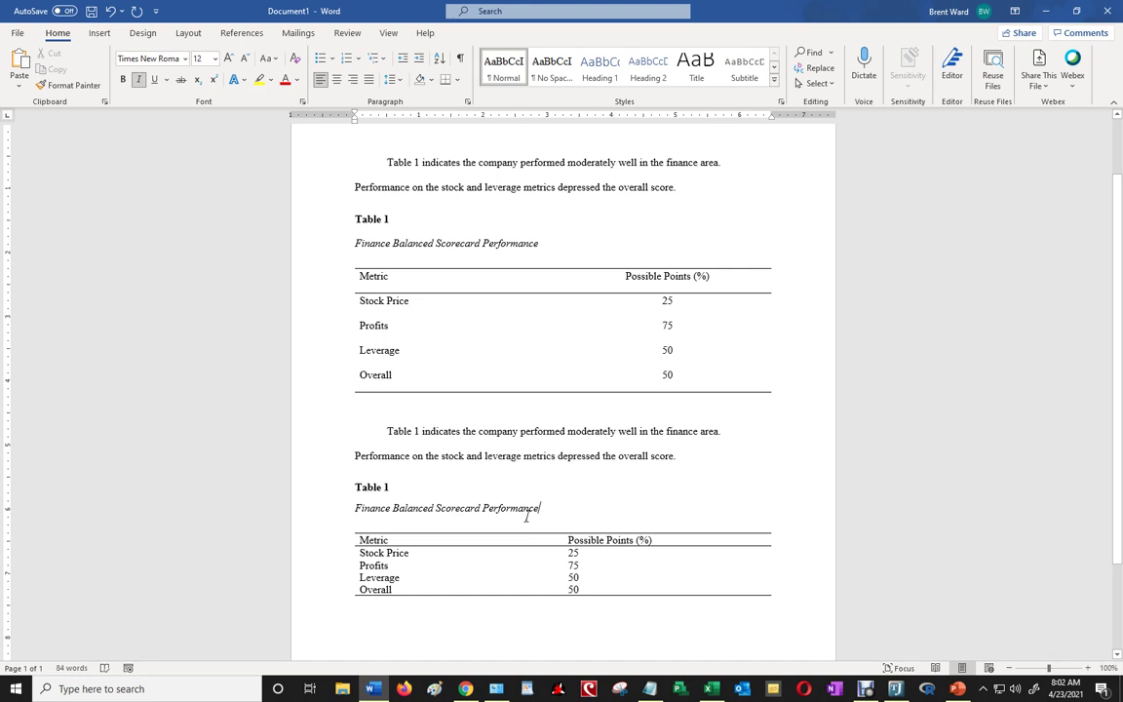
# Set the lower table's line spacing to 2.0, then move to the line below it.
pyautogui.moveTo(360, 540)
pyautogui.mouseDown()
pyautogui.moveTo(622, 547)
pyautogui.moveTo(677, 591)
pyautogui.mouseUp()
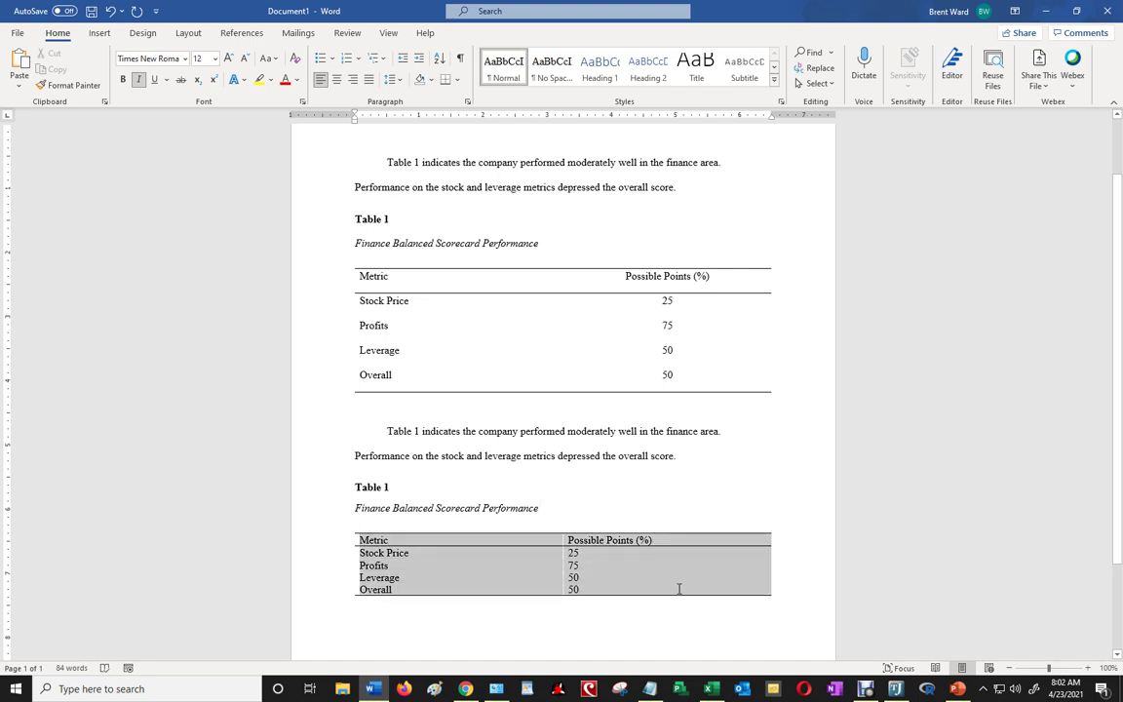
pyautogui.click(400, 82)
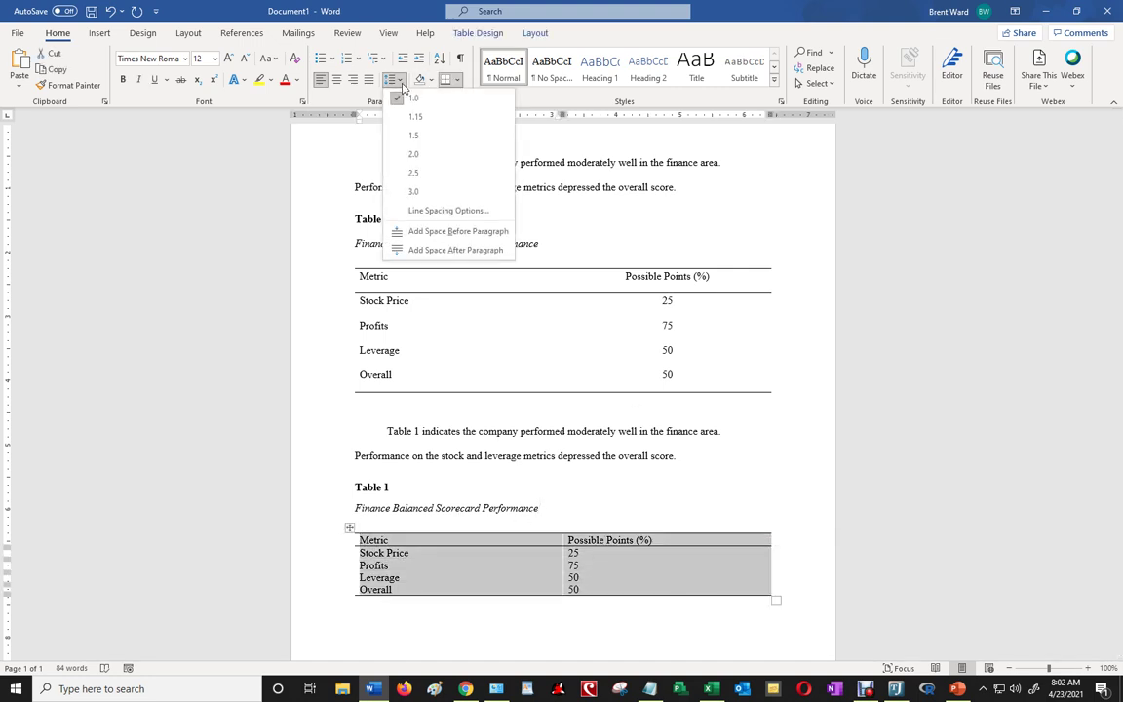
pyautogui.click(415, 155)
pyautogui.click(596, 486)
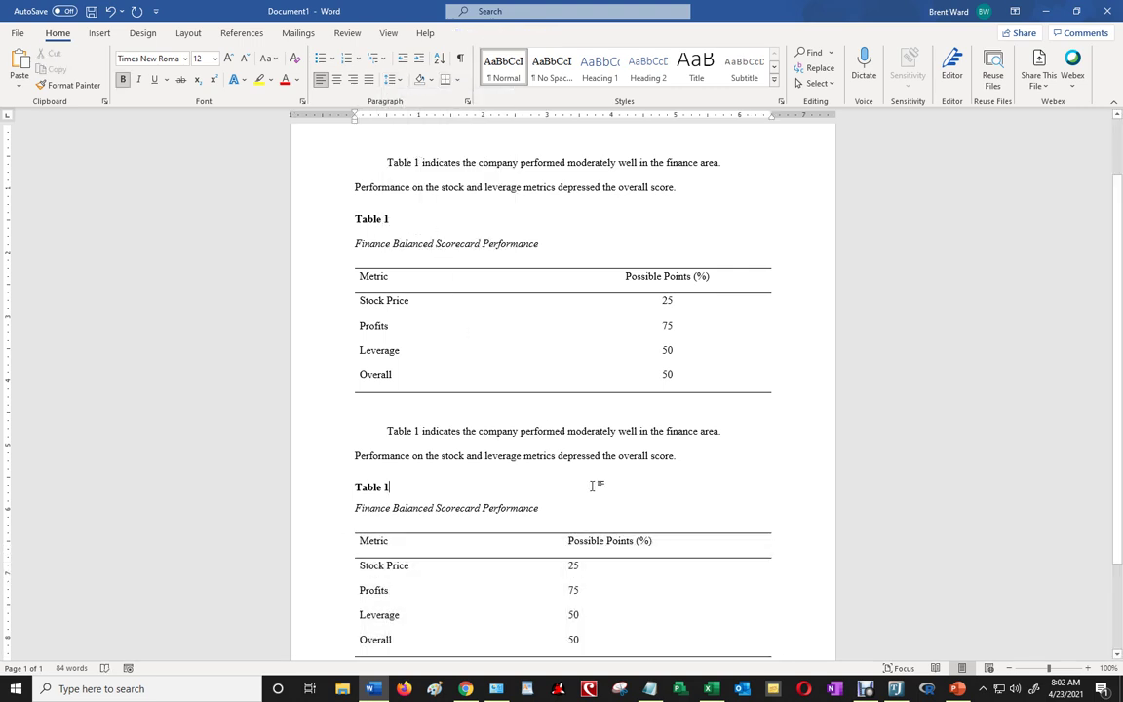
pyautogui.scroll(-2, 596, 483)
pyautogui.click(557, 610)
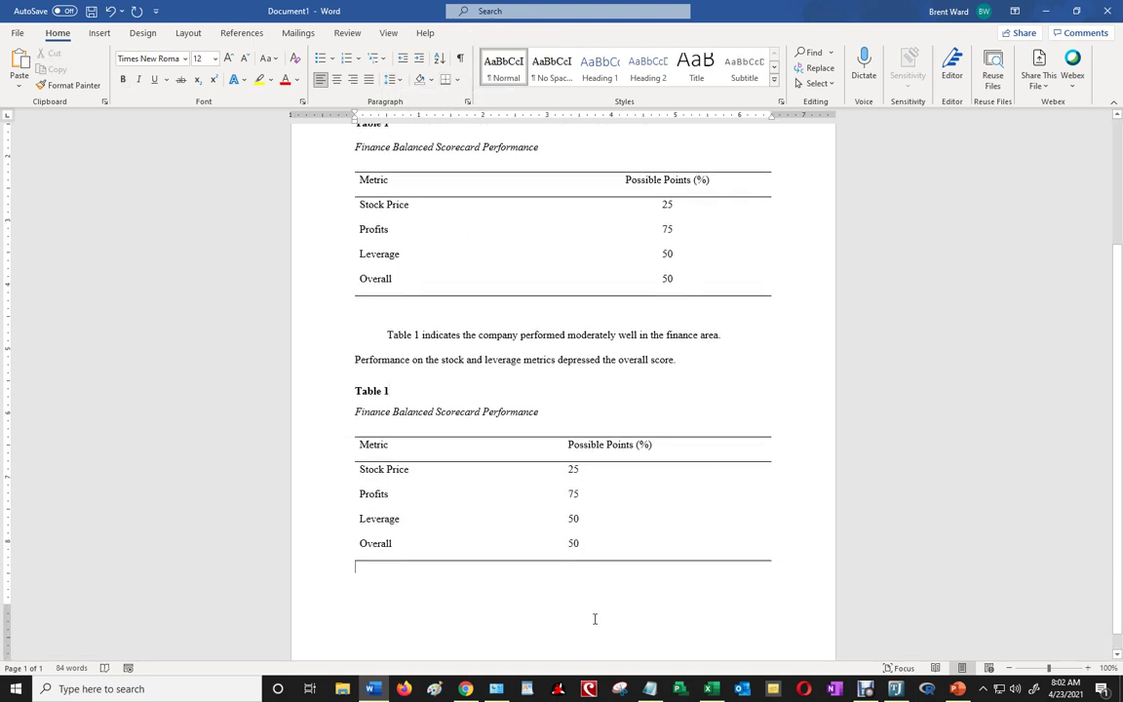